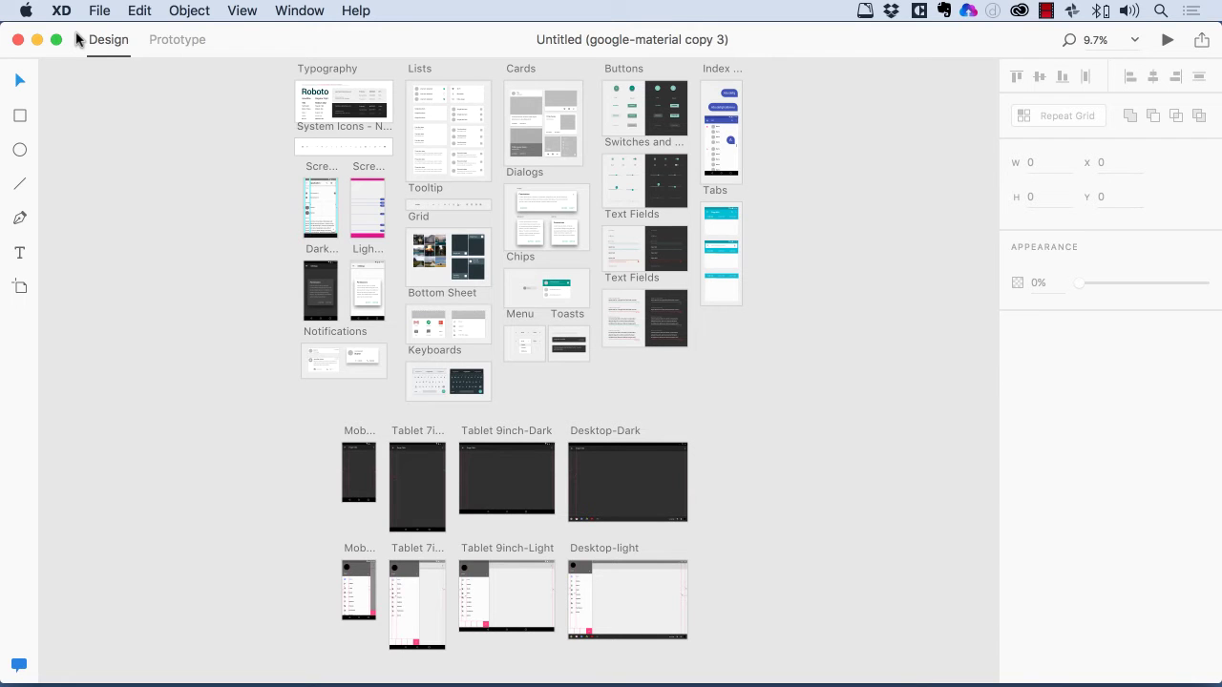
Step: Show the File > Open UI Kit list of Apple iOS, Google Material and Microsoft Windows kits
{"action": "left_click", "coordinate": [100, 11]}
{"action": "mouse_move", "coordinate": [136, 88]}
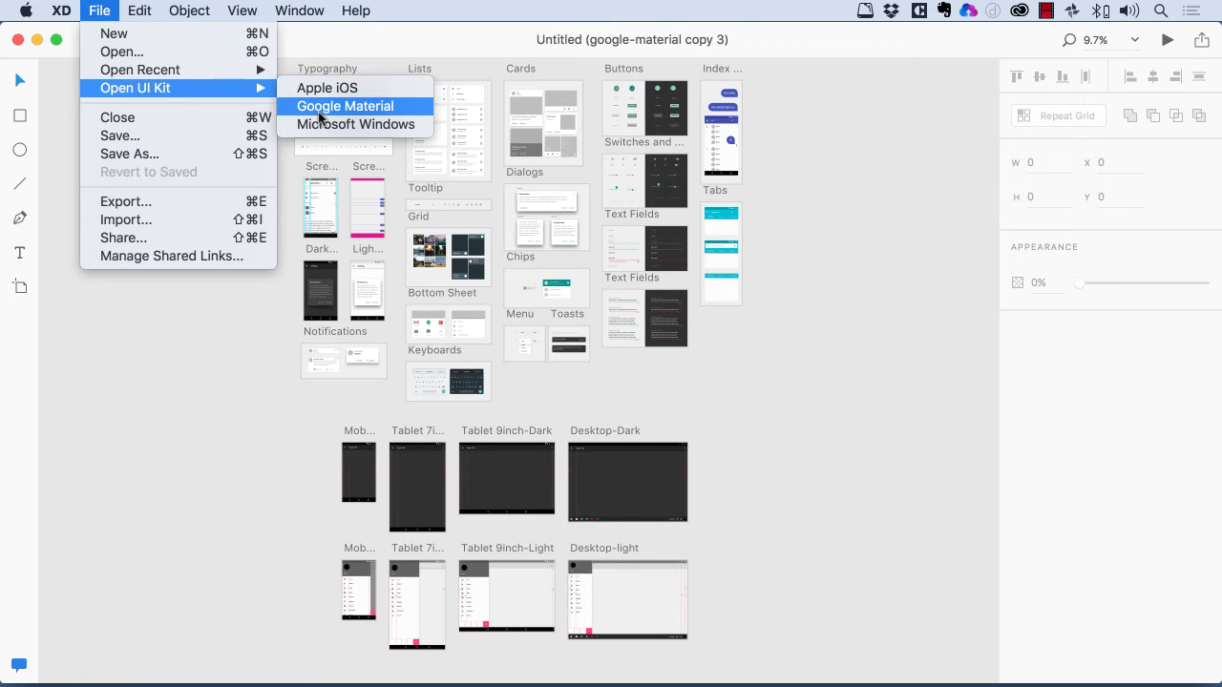
Step: Close the UI kit list without opening a kit, leaving the Google Material document visible
{"action": "left_click", "coordinate": [760, 468]}
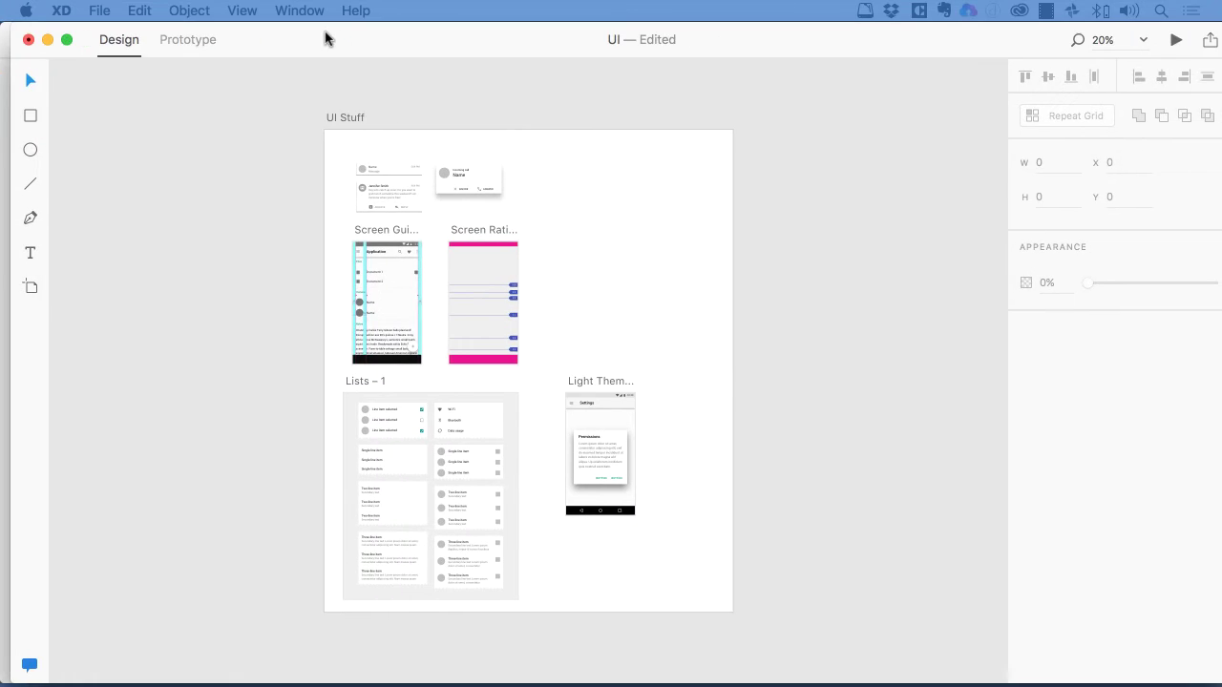
Step: Bring the UI document forward, then draw a tall artboard beside UI Stuff and delete it
{"action": "left_click_drag", "start_coordinate": [324, 38], "coordinate": [312, 38]}
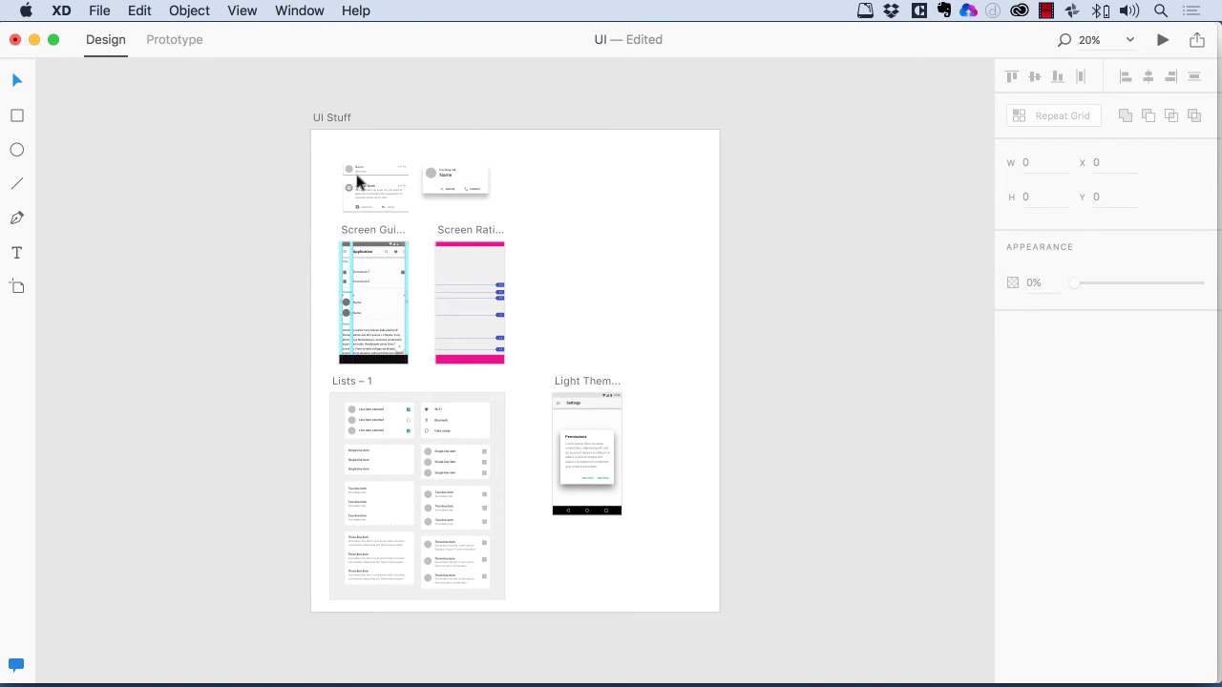
{"action": "left_click", "coordinate": [17, 289]}
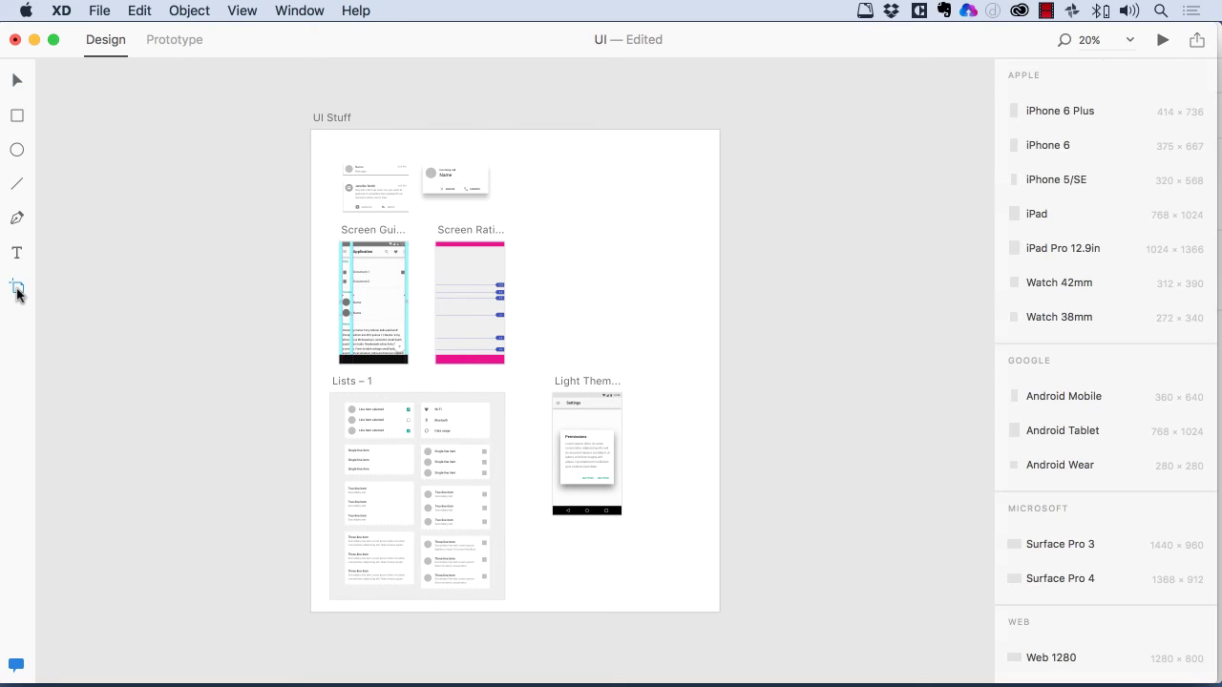
{"action": "mouse_move", "coordinate": [755, 85]}
{"action": "left_mouse_down"}
{"action": "mouse_move", "coordinate": [976, 650]}
{"action": "mouse_move", "coordinate": [1022, 680]}
{"action": "left_mouse_up"}
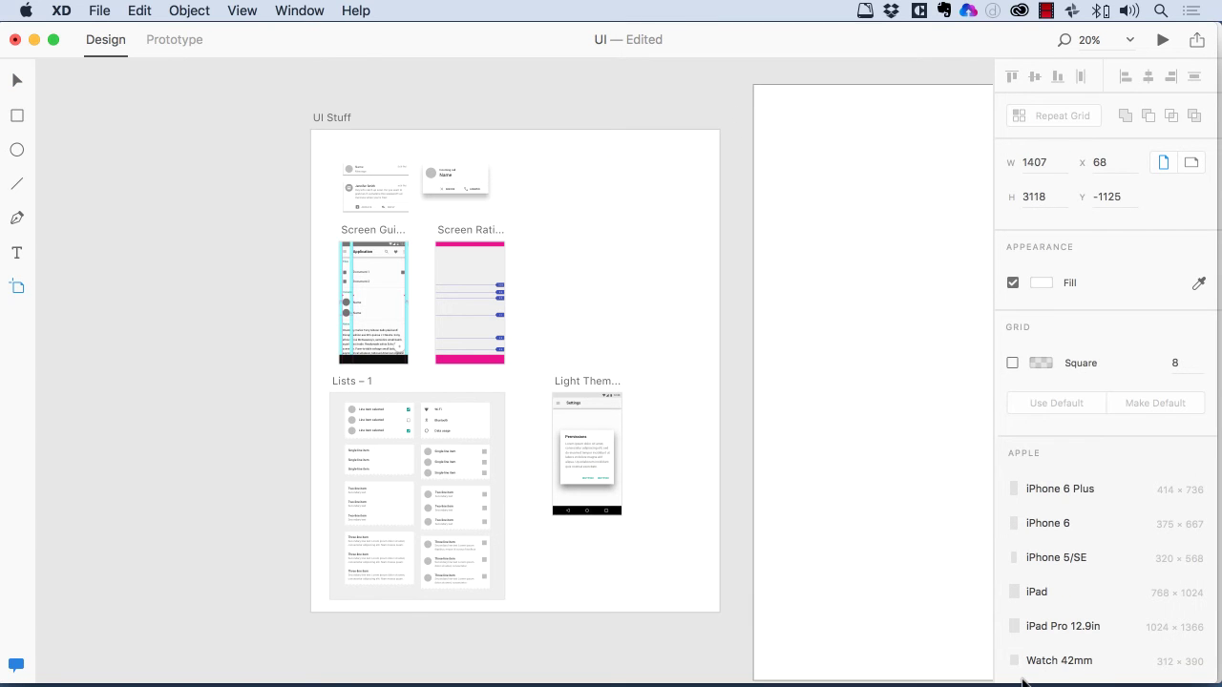
{"action": "left_click_drag", "start_coordinate": [1022, 682], "coordinate": [1023, 682]}
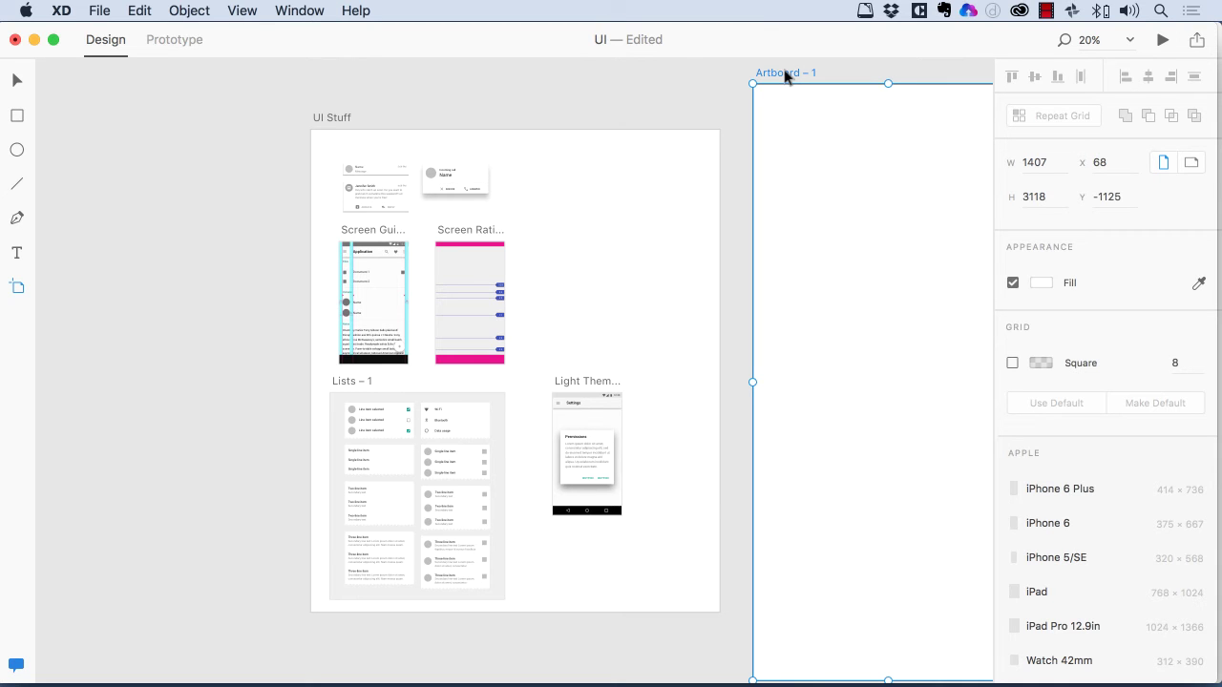
{"action": "key", "text": "Delete"}
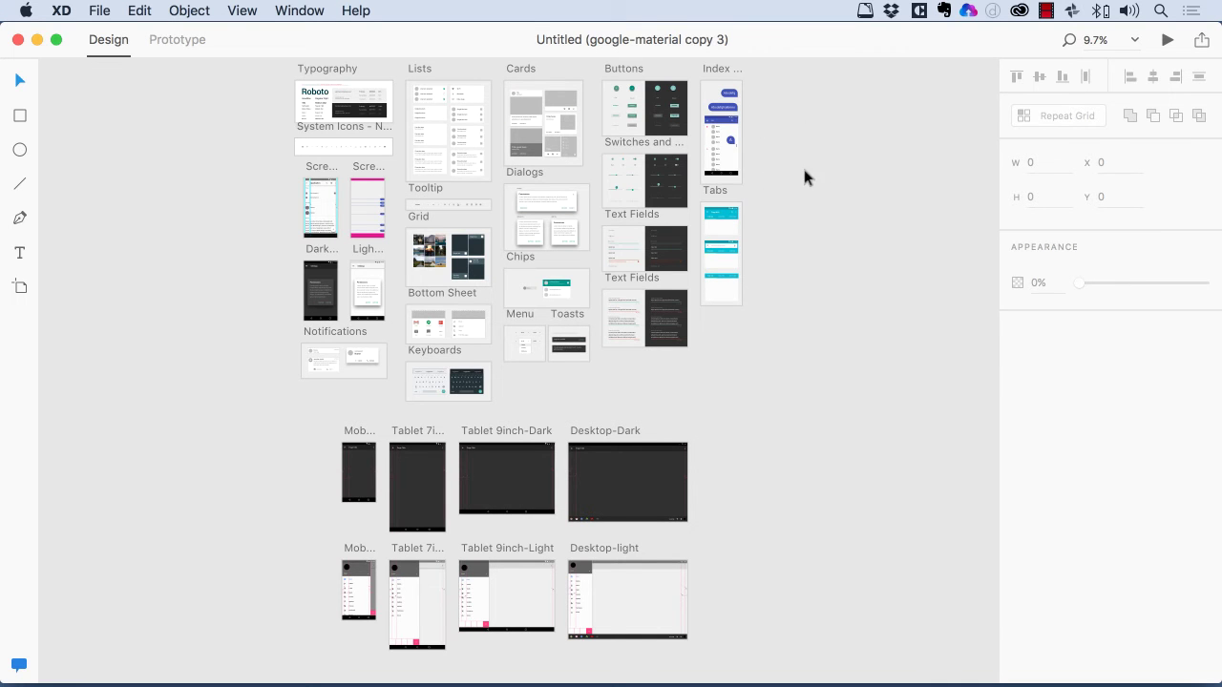
{"action": "left_click", "coordinate": [533, 69]}
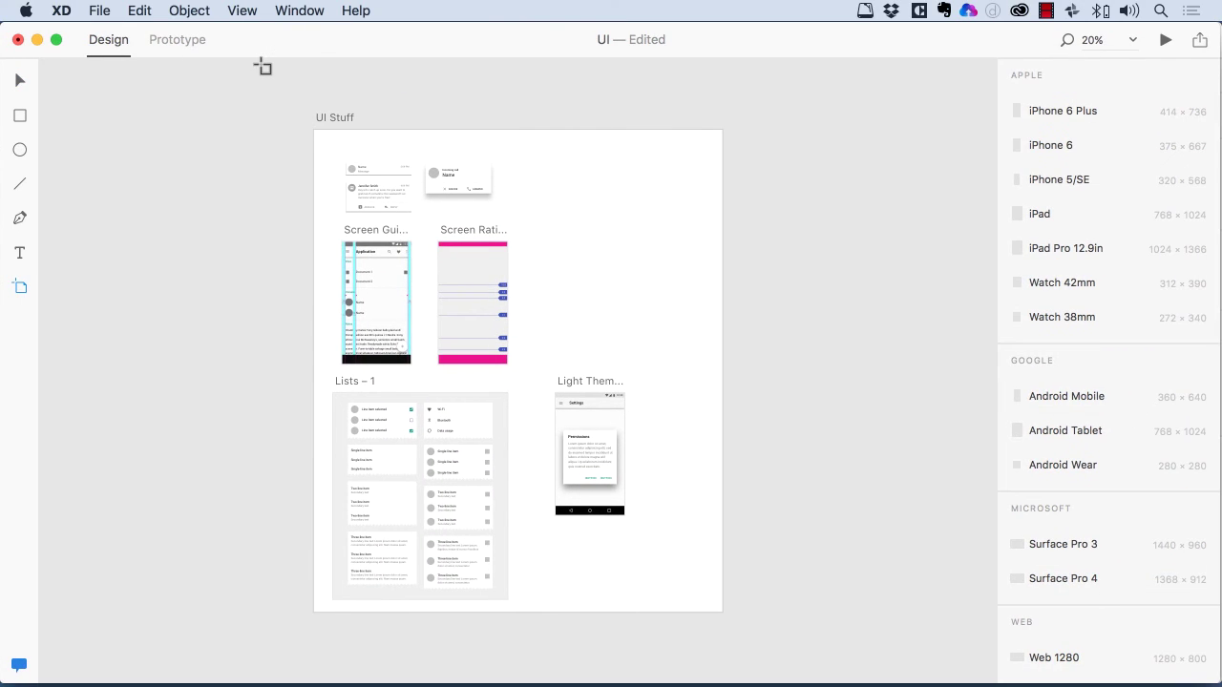
Step: Paste the Cards – 1 artboard and move it to the upper right of UI Stuff
{"action": "key", "text": "super+v"}
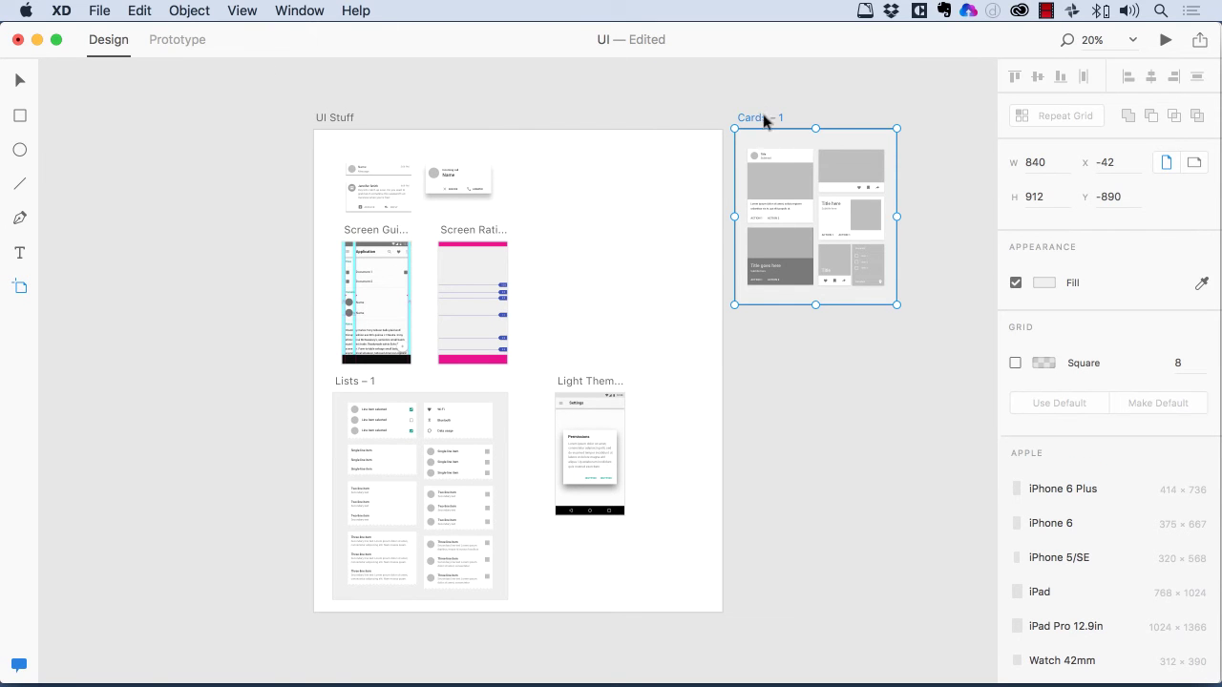
{"action": "left_click", "coordinate": [21, 82]}
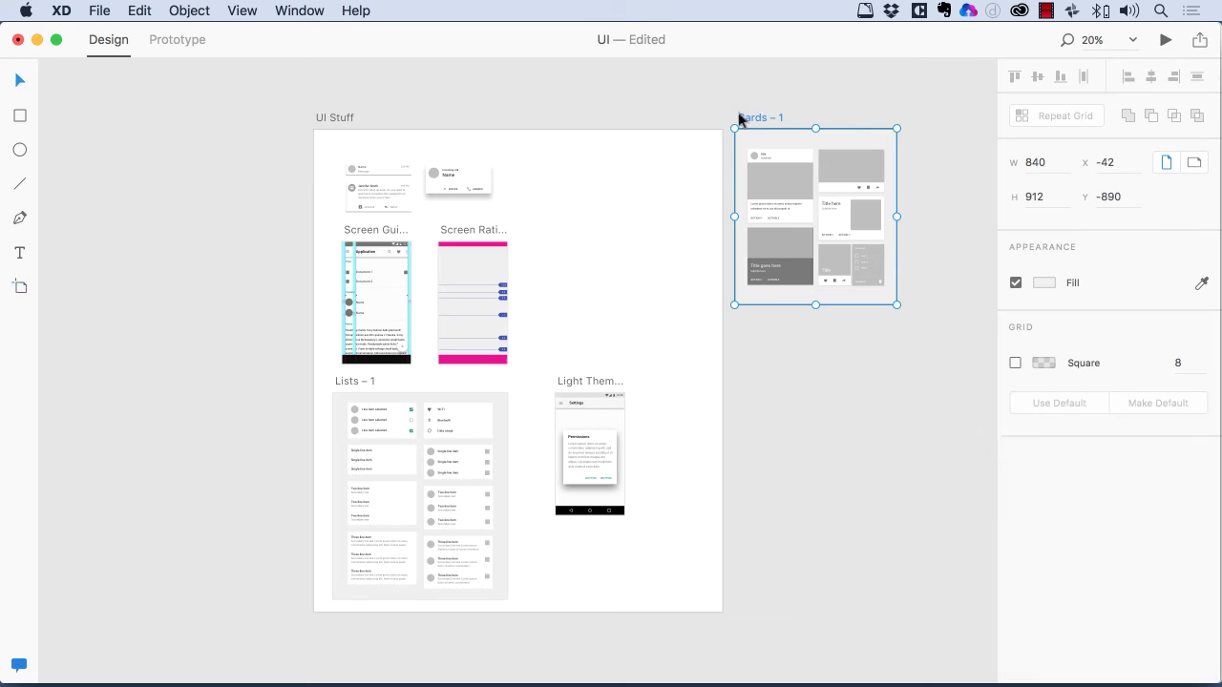
{"action": "left_click_drag", "start_coordinate": [751, 121], "coordinate": [553, 157]}
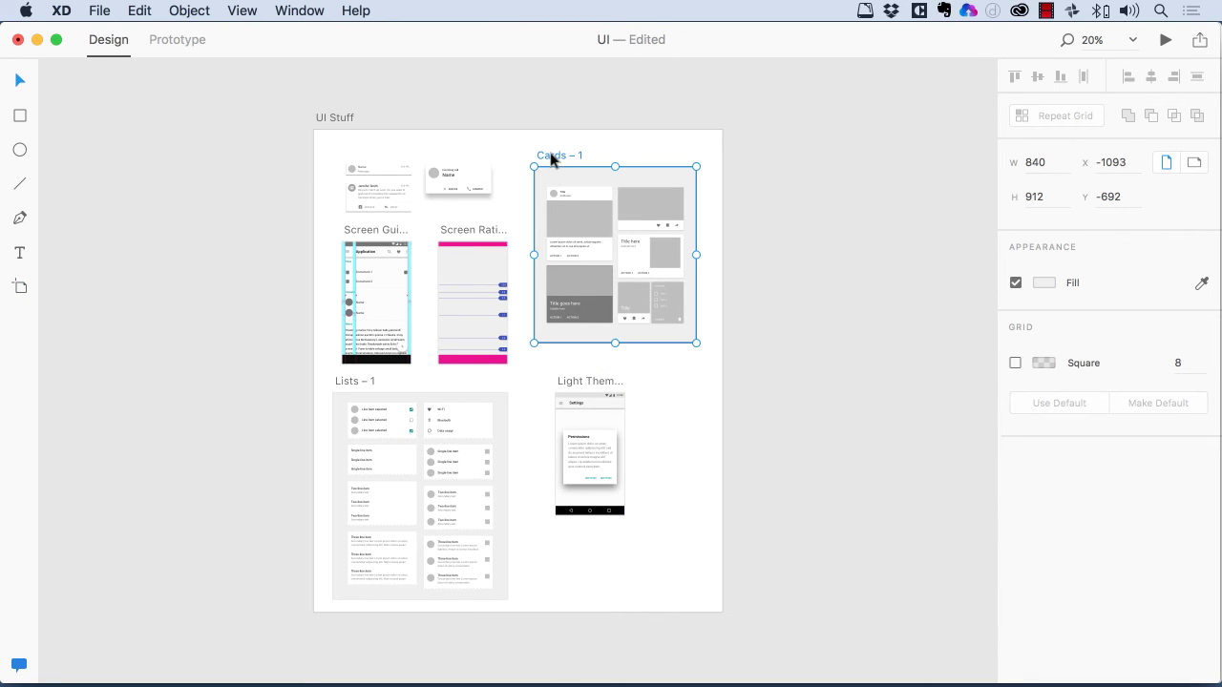
{"action": "left_click", "coordinate": [781, 186]}
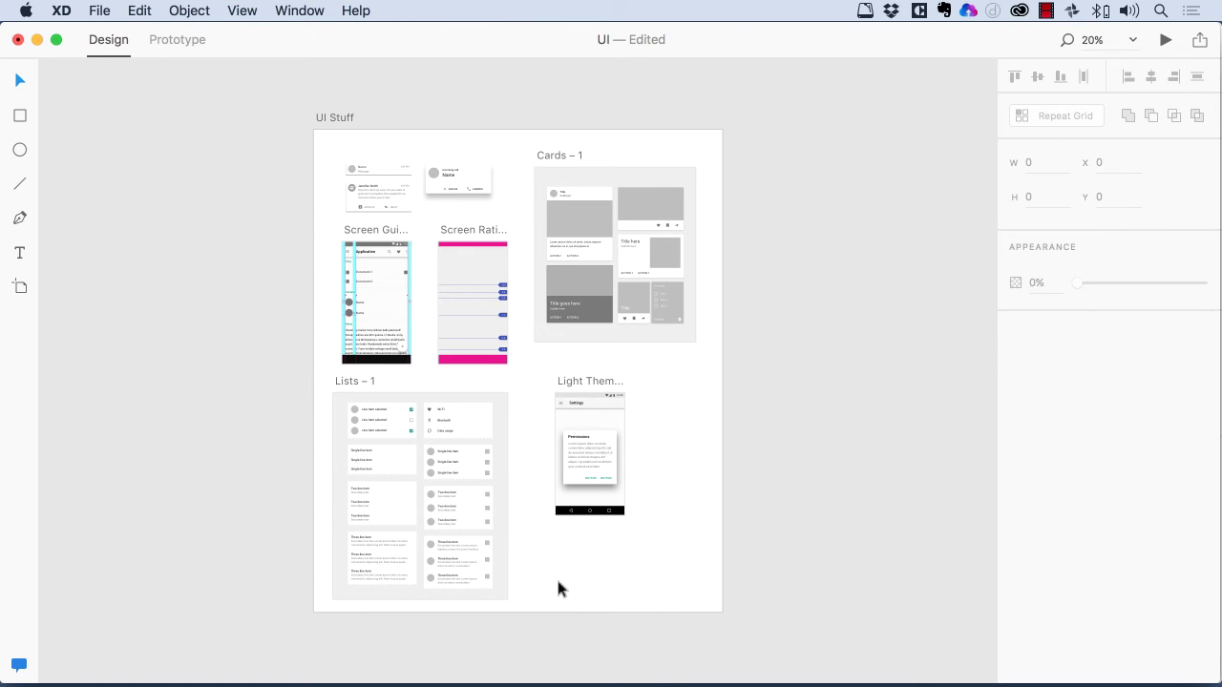
Step: Add a 360×640 Android Mobile artboard right of UI Stuff and zoom to 50%
{"action": "left_click", "coordinate": [21, 288]}
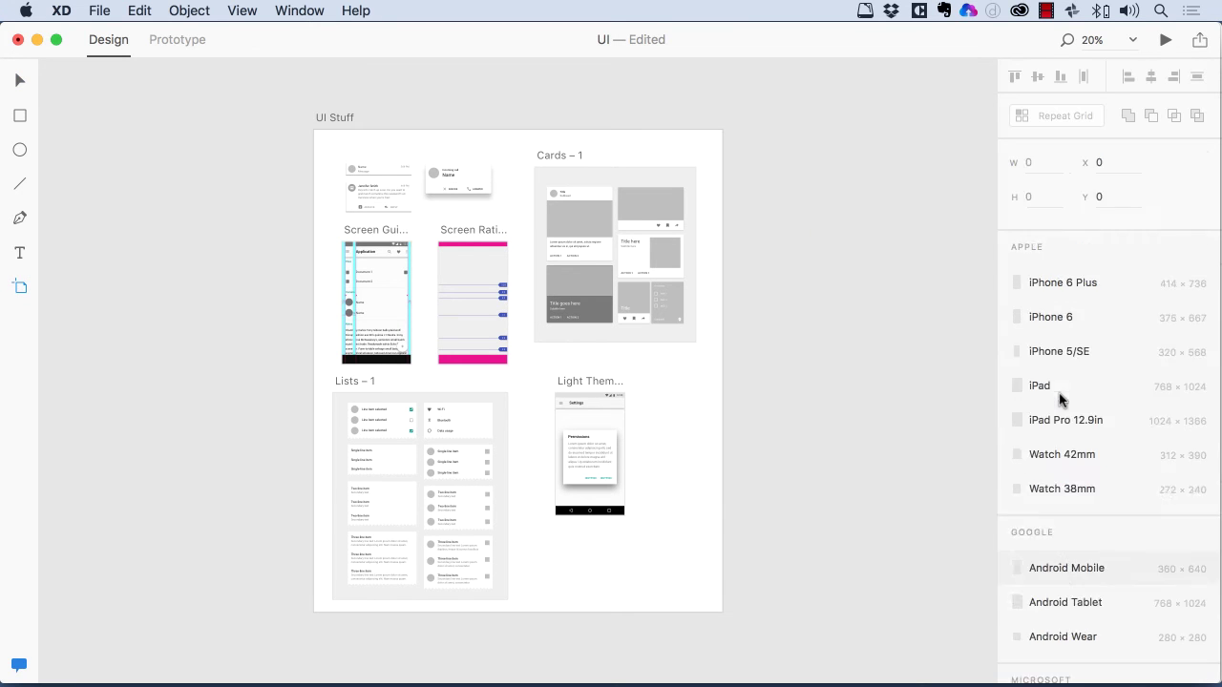
{"action": "left_click", "coordinate": [21, 88]}
{"action": "left_click_drag", "start_coordinate": [745, 121], "coordinate": [814, 125]}
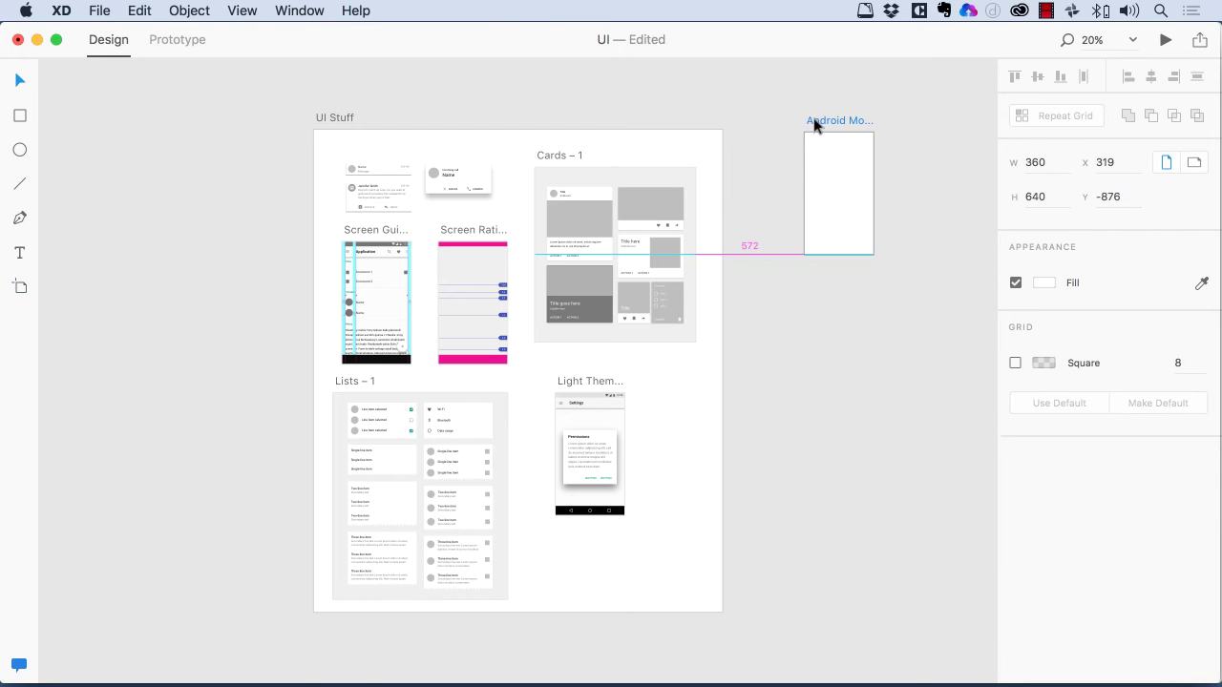
{"action": "scroll", "coordinate": [892, 324], "scroll_direction": "right", "scroll_amount": 3}
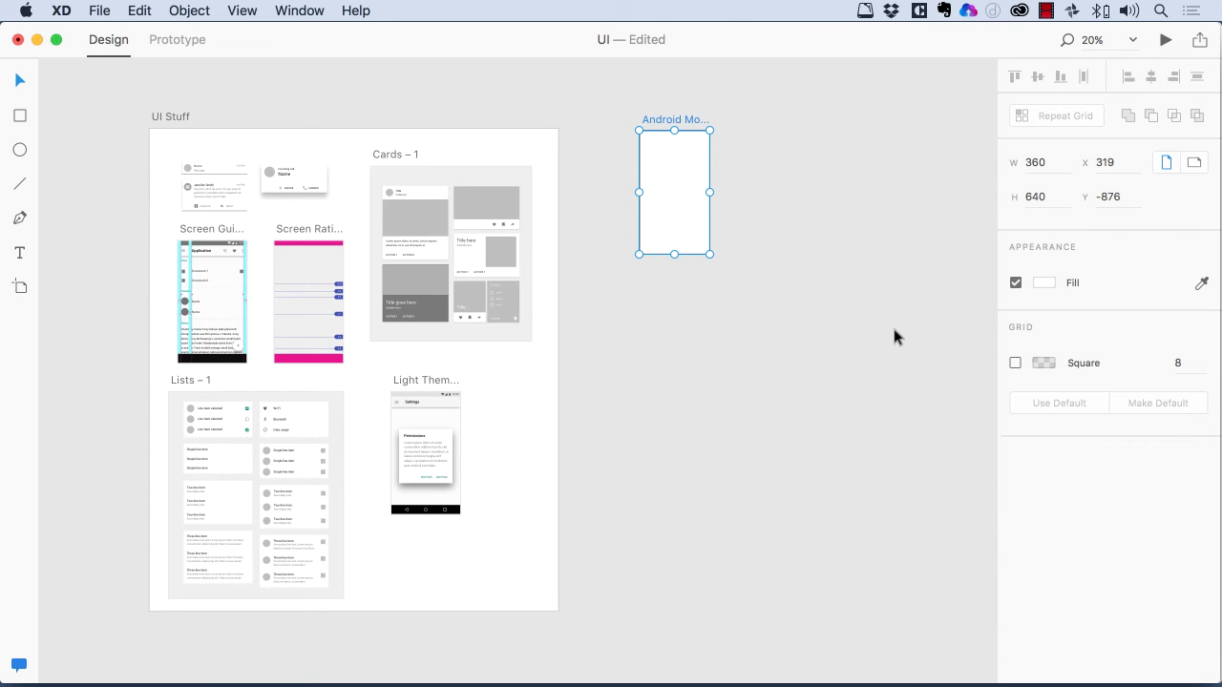
{"action": "key", "text": "super+equal"}
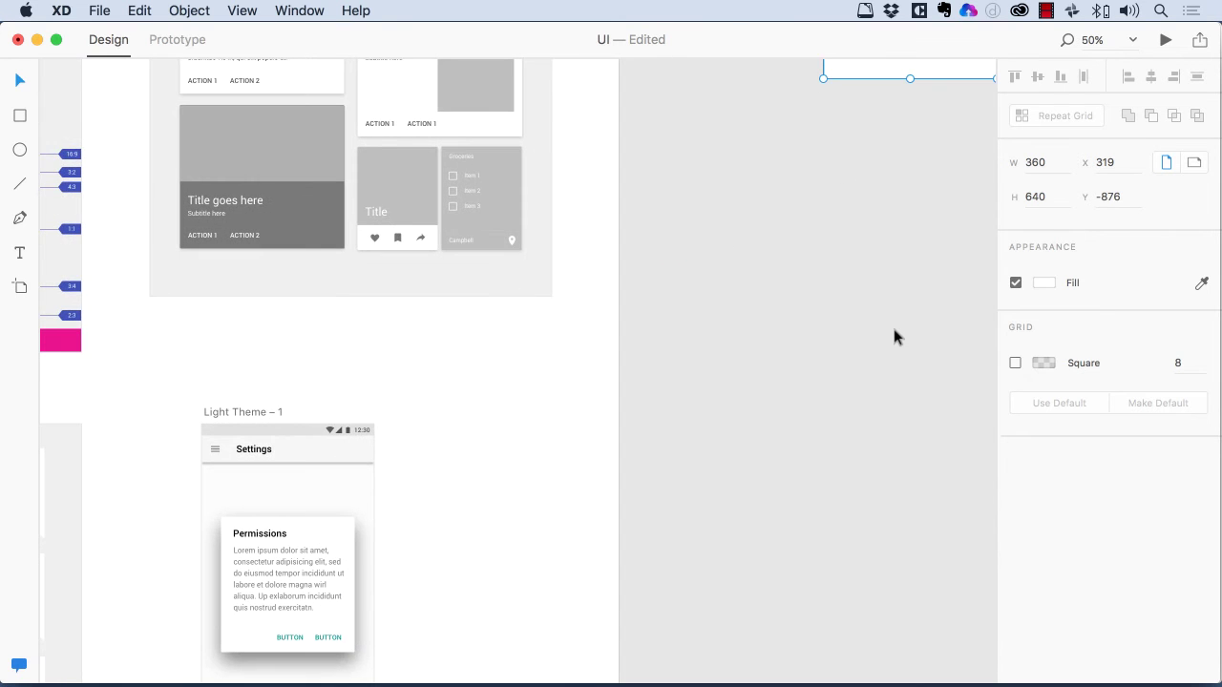
Step: Duplicate the Light Theme Settings top bar onto Android Mobile – 1 at X 0, Y 0
{"action": "left_click_drag", "start_coordinate": [889, 330], "coordinate": [796, 525]}
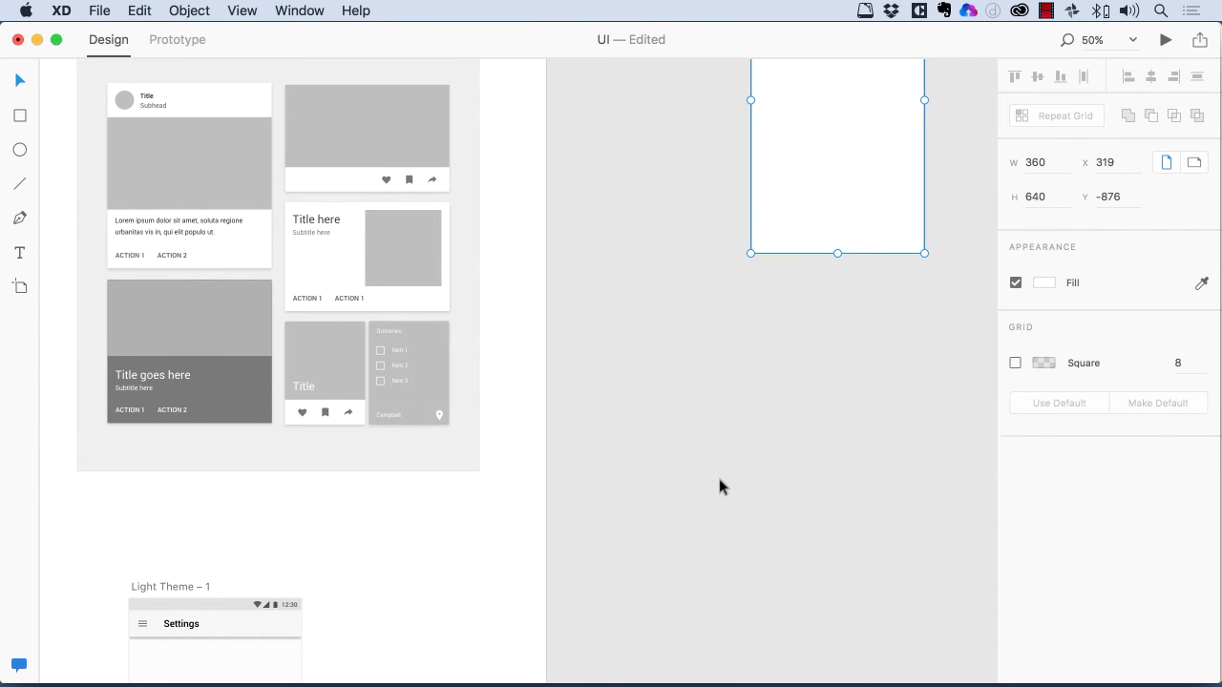
{"action": "left_click", "coordinate": [218, 610]}
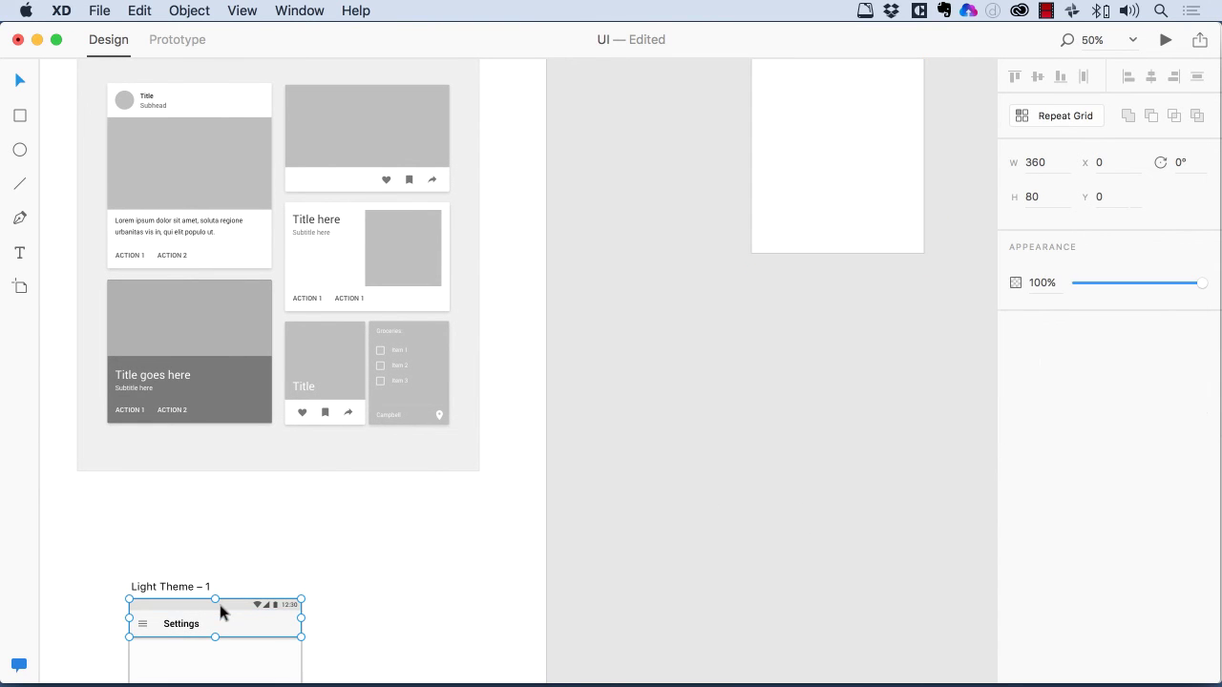
{"action": "scroll", "coordinate": [219, 604], "scroll_direction": "right", "scroll_amount": 1}
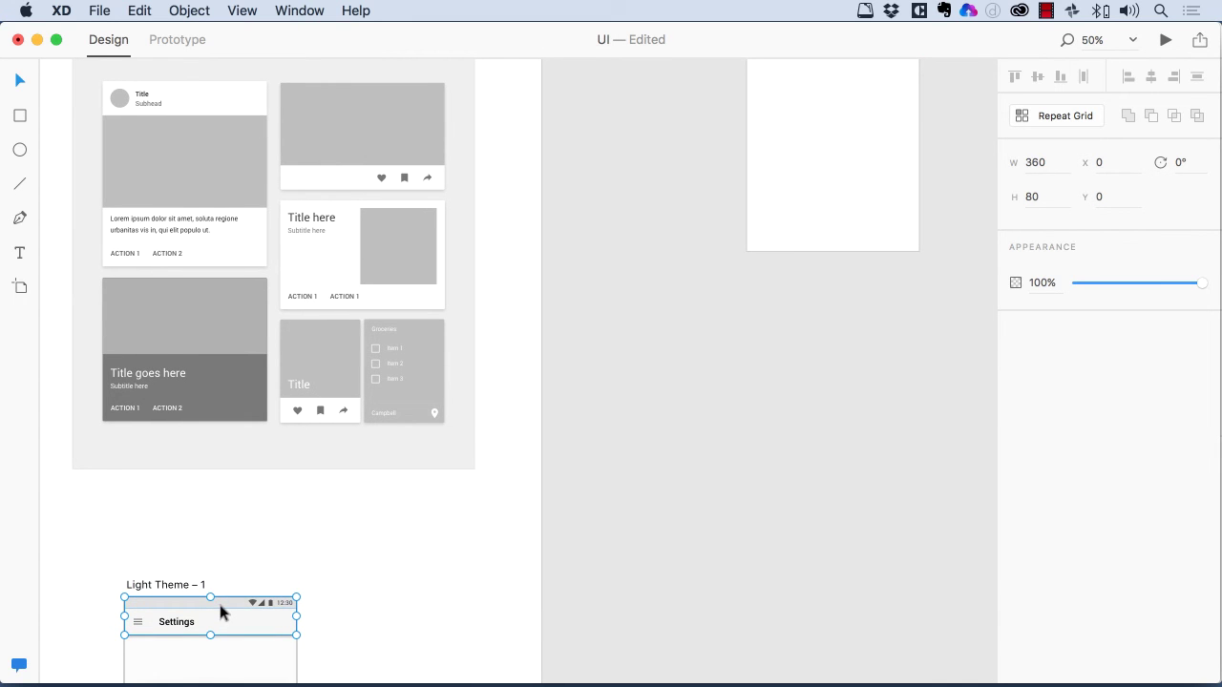
{"action": "mouse_move", "coordinate": [221, 612]}
{"action": "left_mouse_down"}
{"action": "mouse_move", "coordinate": [843, 160]}
{"action": "mouse_move", "coordinate": [837, 148]}
{"action": "left_mouse_up"}
{"action": "scroll", "coordinate": [833, 267], "scroll_direction": "up", "scroll_amount": 10}
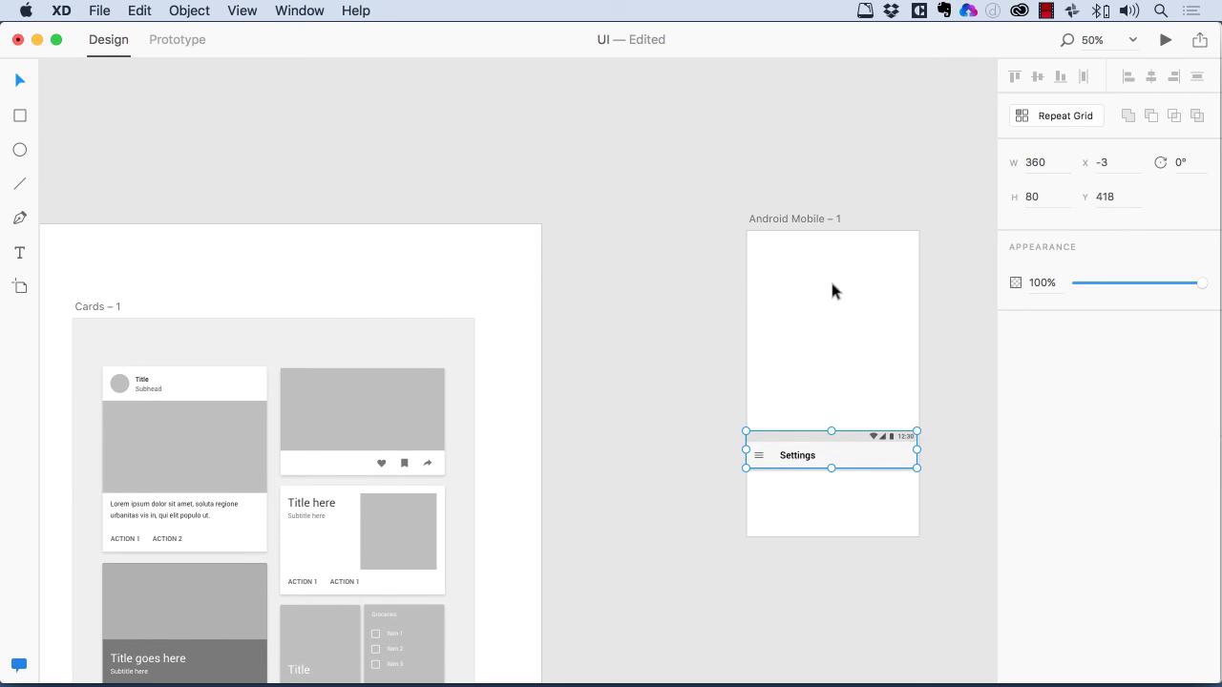
{"action": "left_click_drag", "start_coordinate": [808, 439], "coordinate": [802, 237]}
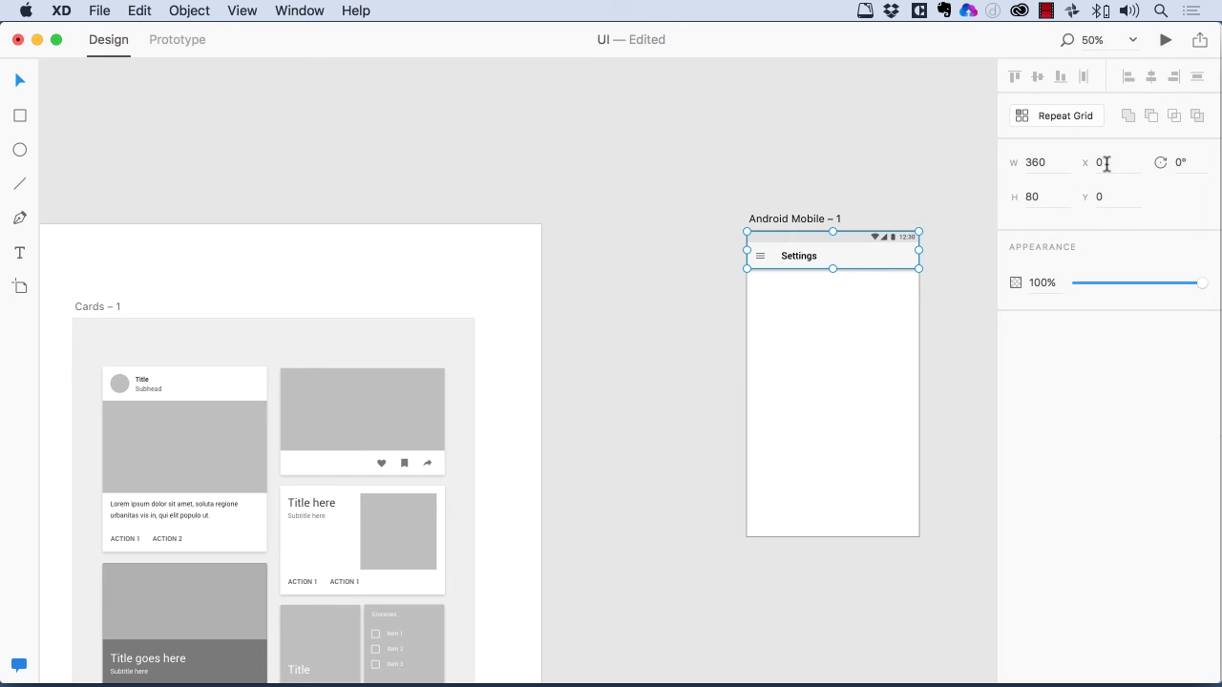
{"action": "left_click", "coordinate": [611, 368]}
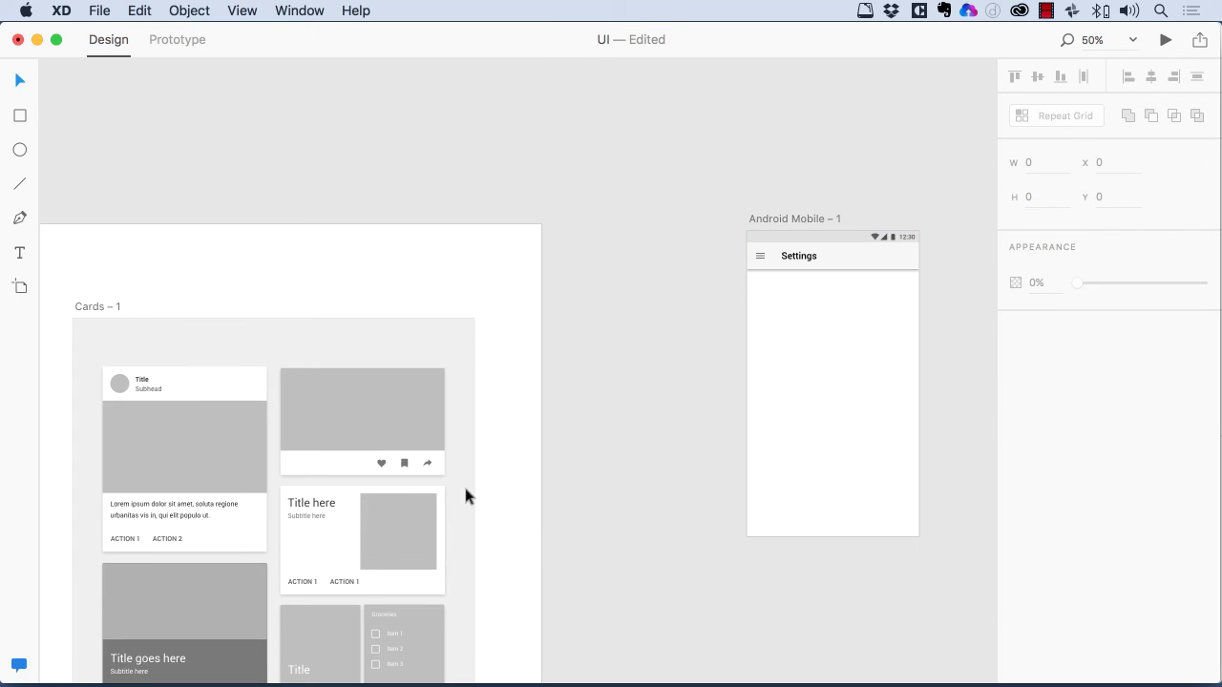
Step: Copy the Light Theme black navigation bar onto the bottom edge of Android Mobile – 1
{"action": "scroll", "coordinate": [516, 534], "scroll_direction": "down", "scroll_amount": 3}
{"action": "scroll", "coordinate": [513, 535], "scroll_direction": "down", "scroll_amount": 5}
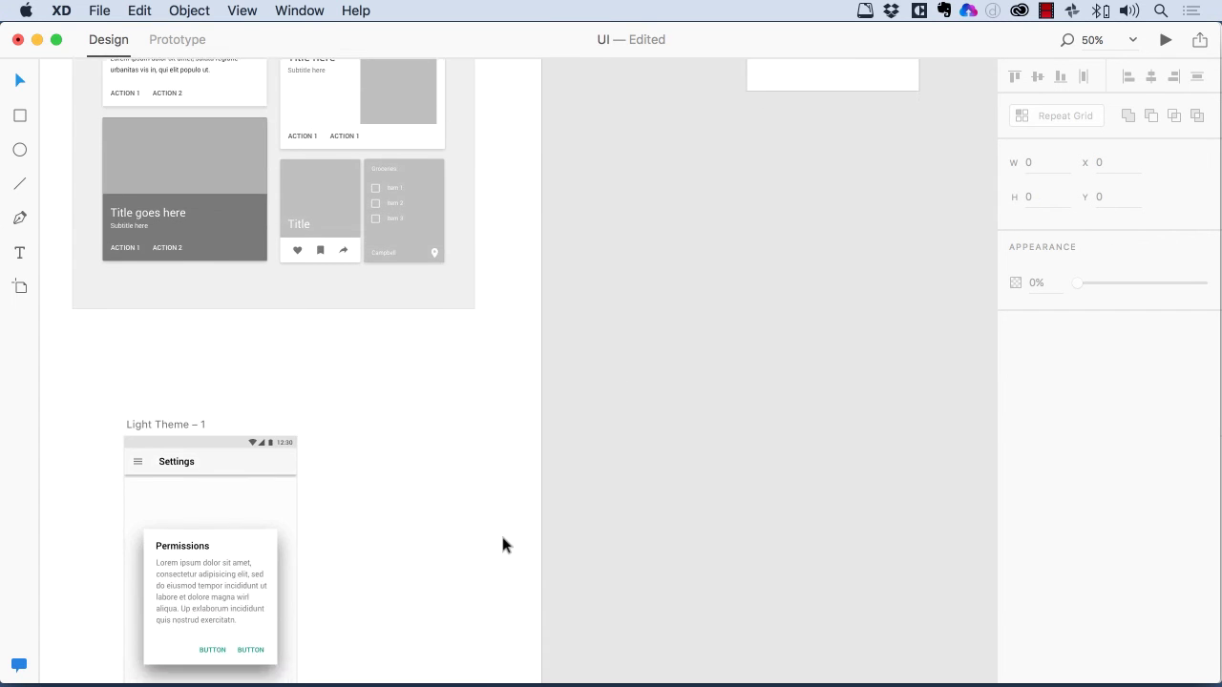
{"action": "scroll", "coordinate": [504, 544], "scroll_direction": "down", "scroll_amount": 3}
{"action": "left_click", "coordinate": [189, 557]}
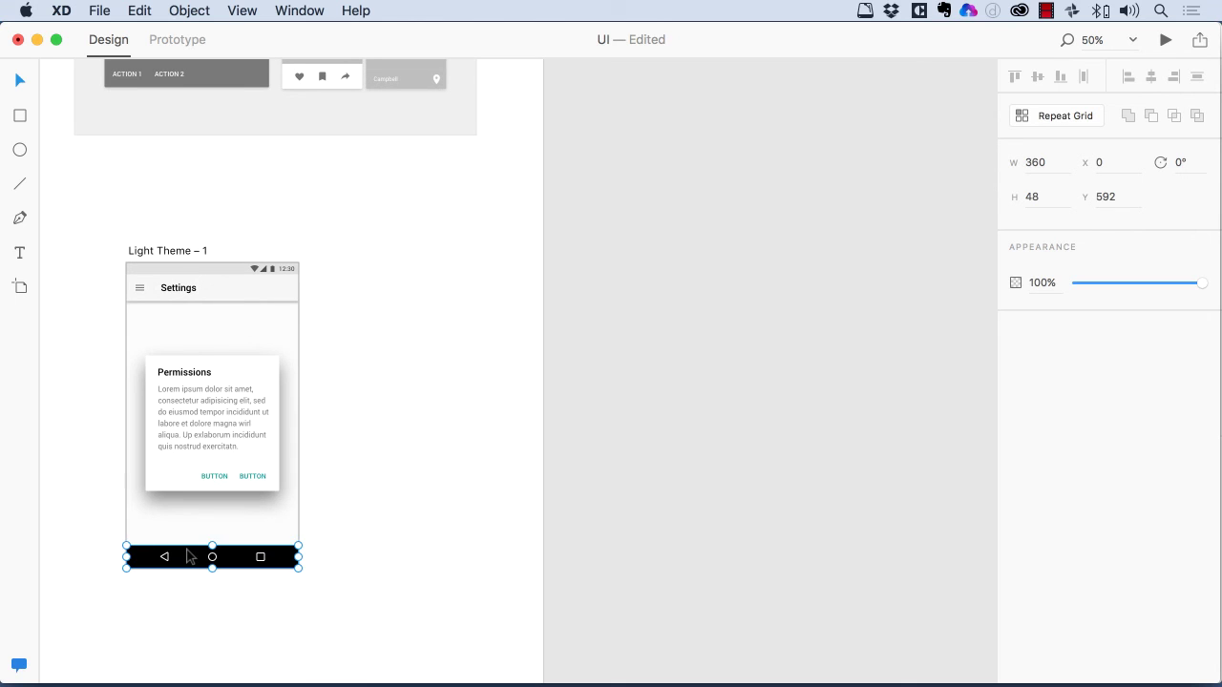
{"action": "left_click_drag", "start_coordinate": [189, 557], "coordinate": [776, 85], "text": "alt"}
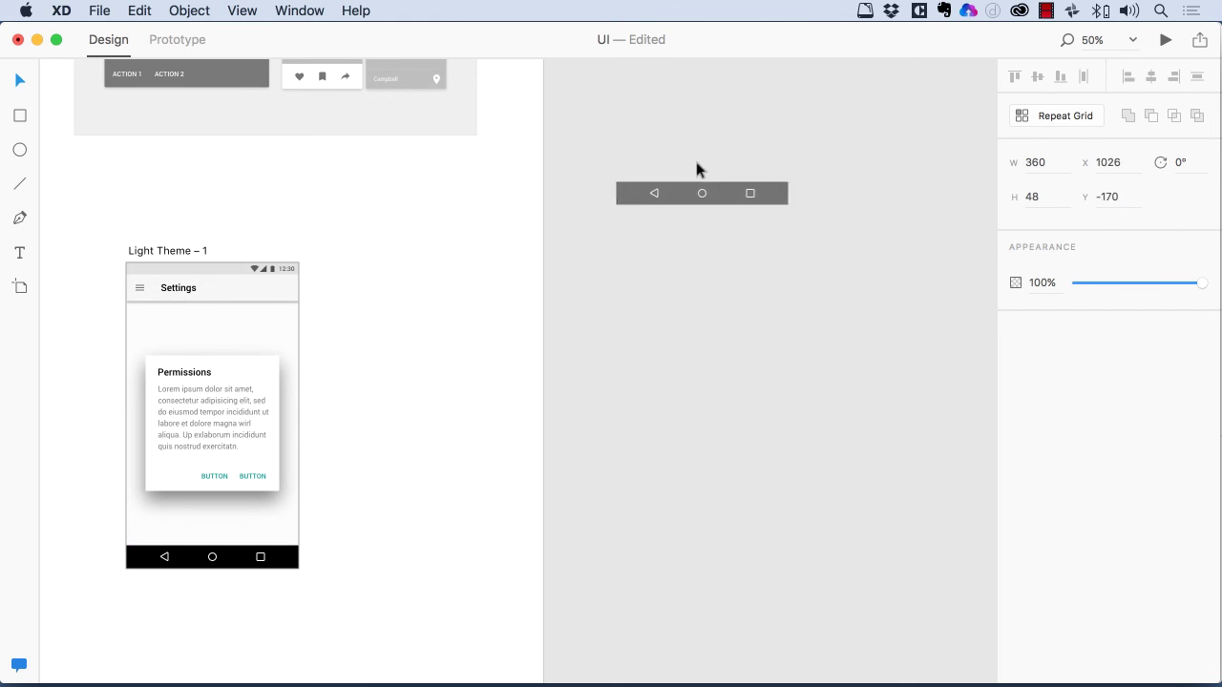
{"action": "scroll", "coordinate": [771, 254], "scroll_direction": "up", "scroll_amount": 4}
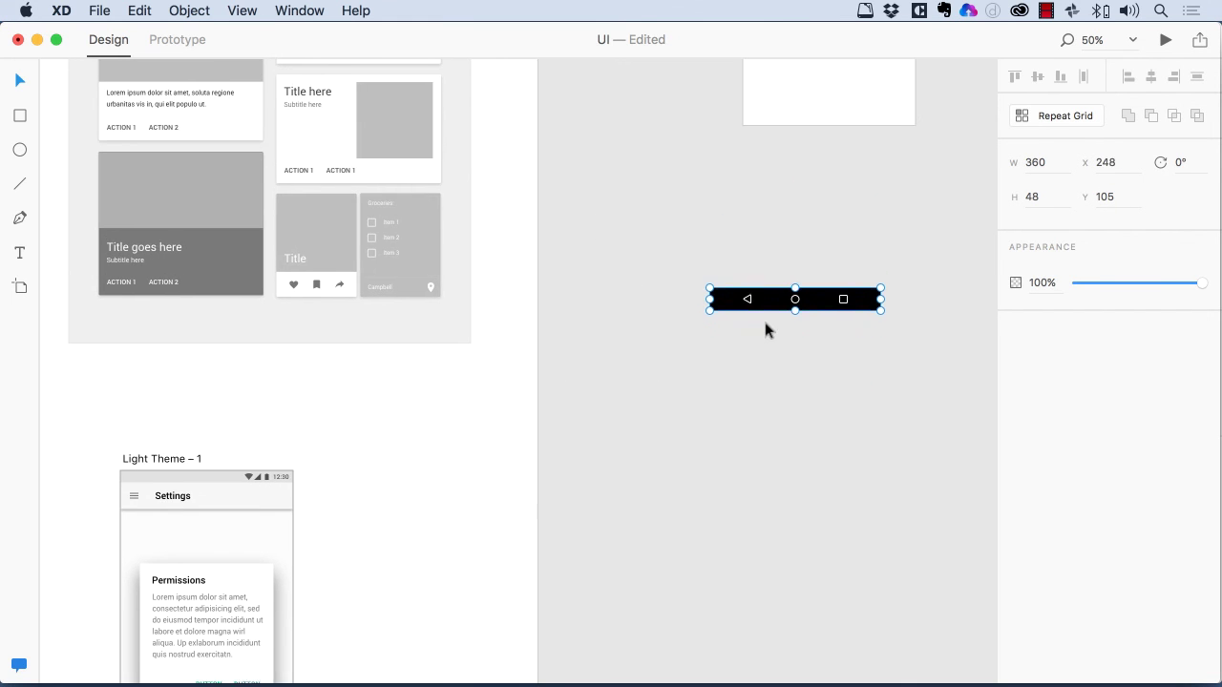
{"action": "scroll", "coordinate": [767, 327], "scroll_direction": "up", "scroll_amount": 3}
{"action": "left_click_drag", "start_coordinate": [764, 507], "coordinate": [779, 310]}
{"action": "scroll", "coordinate": [774, 403], "scroll_direction": "up", "scroll_amount": 2}
{"action": "scroll", "coordinate": [775, 405], "scroll_direction": "up", "scroll_amount": 1}
{"action": "left_click", "coordinate": [679, 333]}
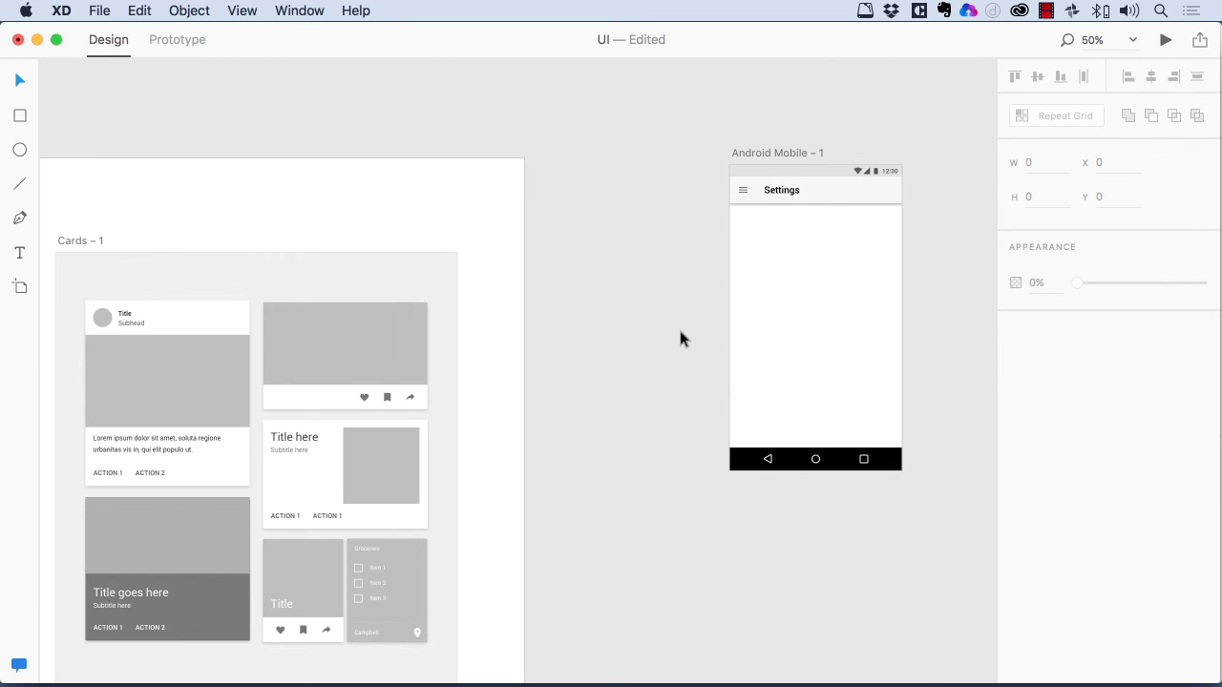
Step: Copy the top-left Title/Subhead card from Cards – 1, centered below the Settings app bar
{"action": "left_click", "coordinate": [149, 307]}
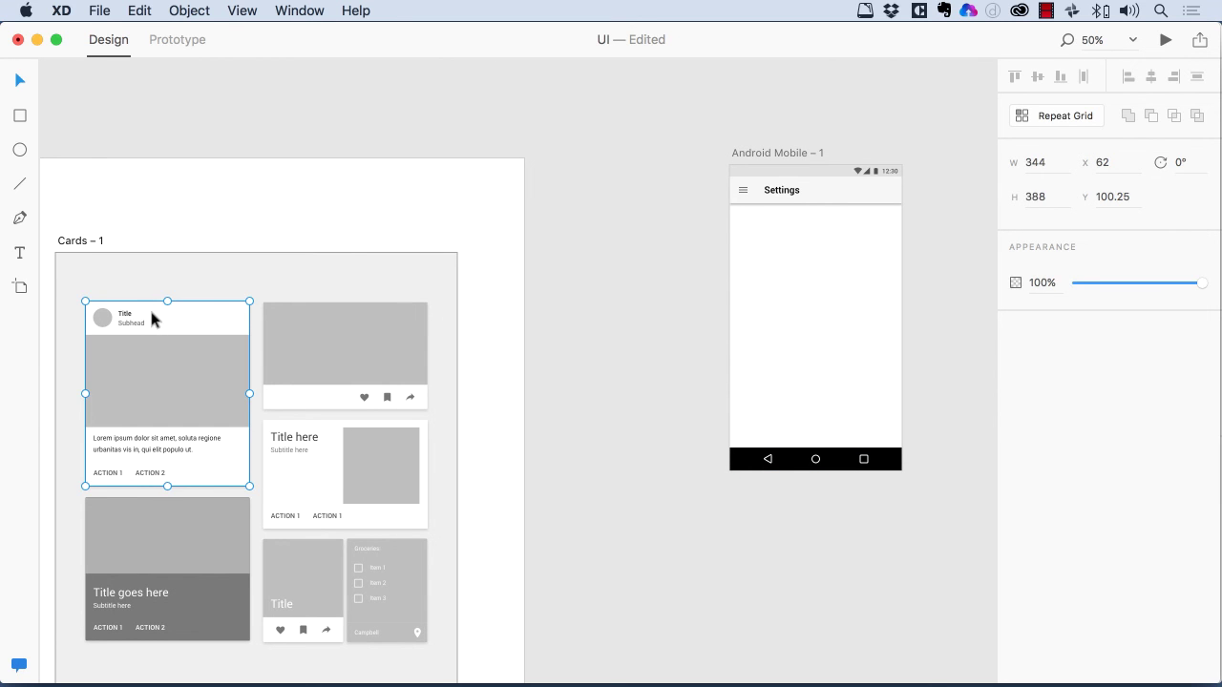
{"action": "left_click_drag", "start_coordinate": [153, 315], "coordinate": [798, 241]}
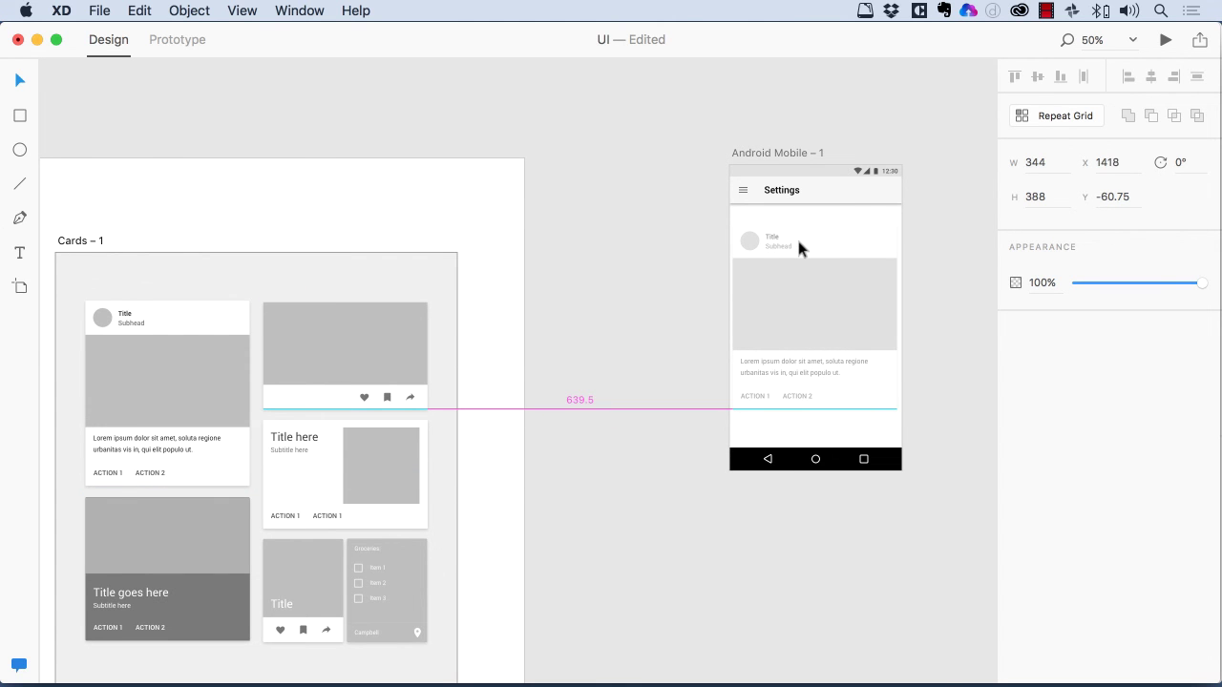
{"action": "left_click_drag", "start_coordinate": [798, 243], "coordinate": [799, 240]}
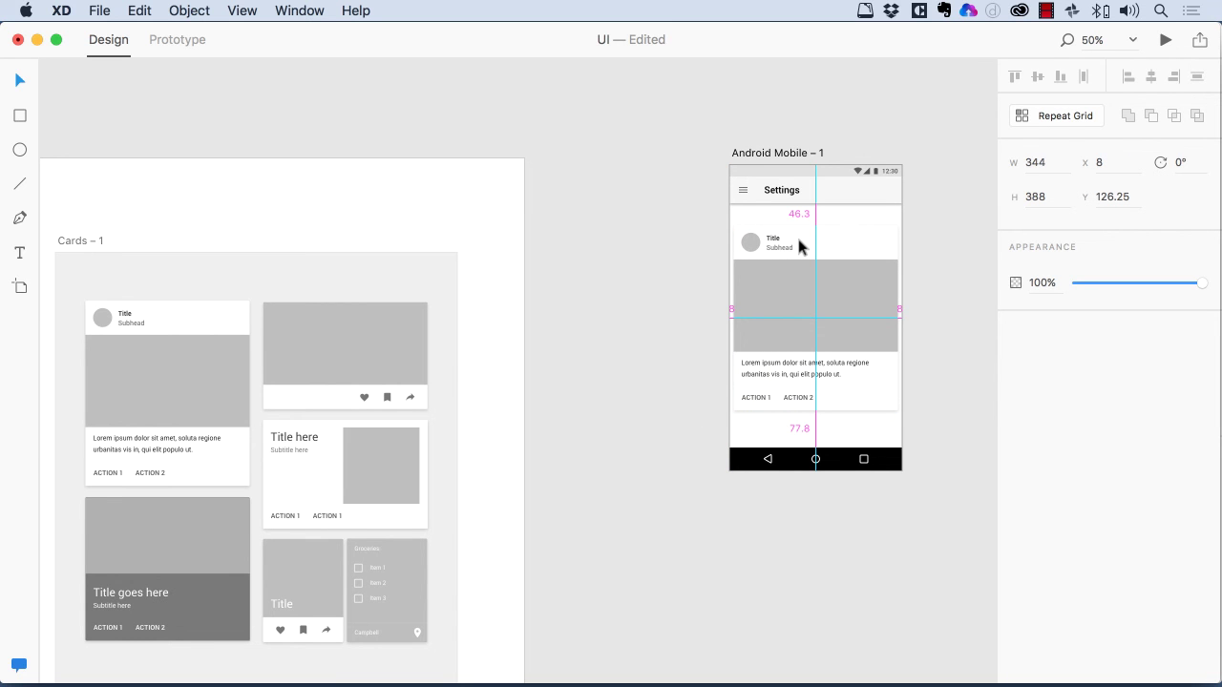
{"action": "left_click_drag", "start_coordinate": [799, 241], "coordinate": [800, 241]}
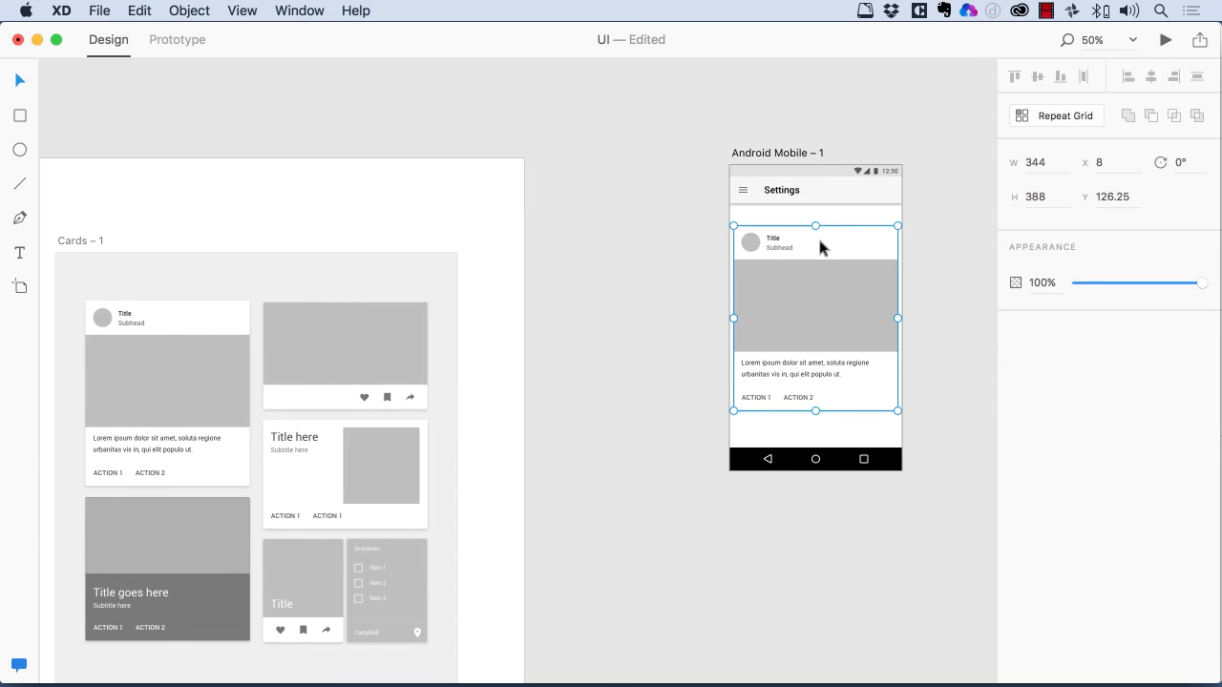
{"action": "left_click", "coordinate": [922, 297]}
{"action": "scroll", "coordinate": [923, 297], "scroll_direction": "right", "scroll_amount": 2}
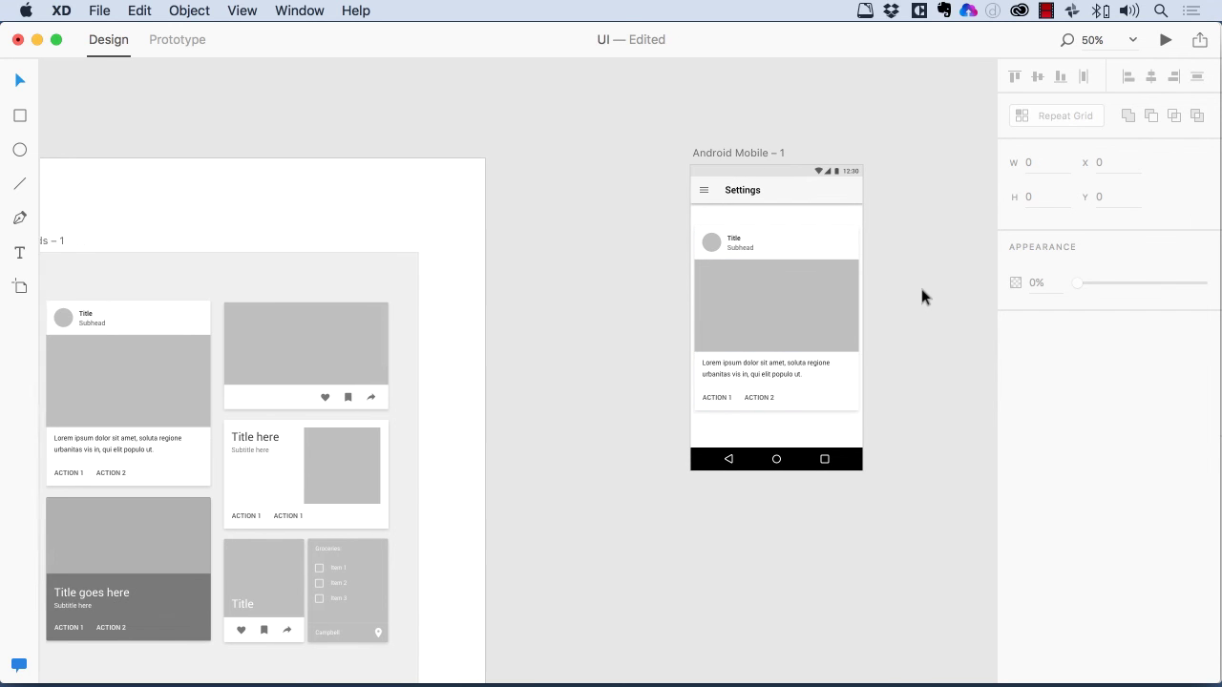
{"action": "scroll", "coordinate": [922, 297], "scroll_direction": "right", "scroll_amount": 1}
{"action": "scroll", "coordinate": [922, 297], "scroll_direction": "right", "scroll_amount": 3}
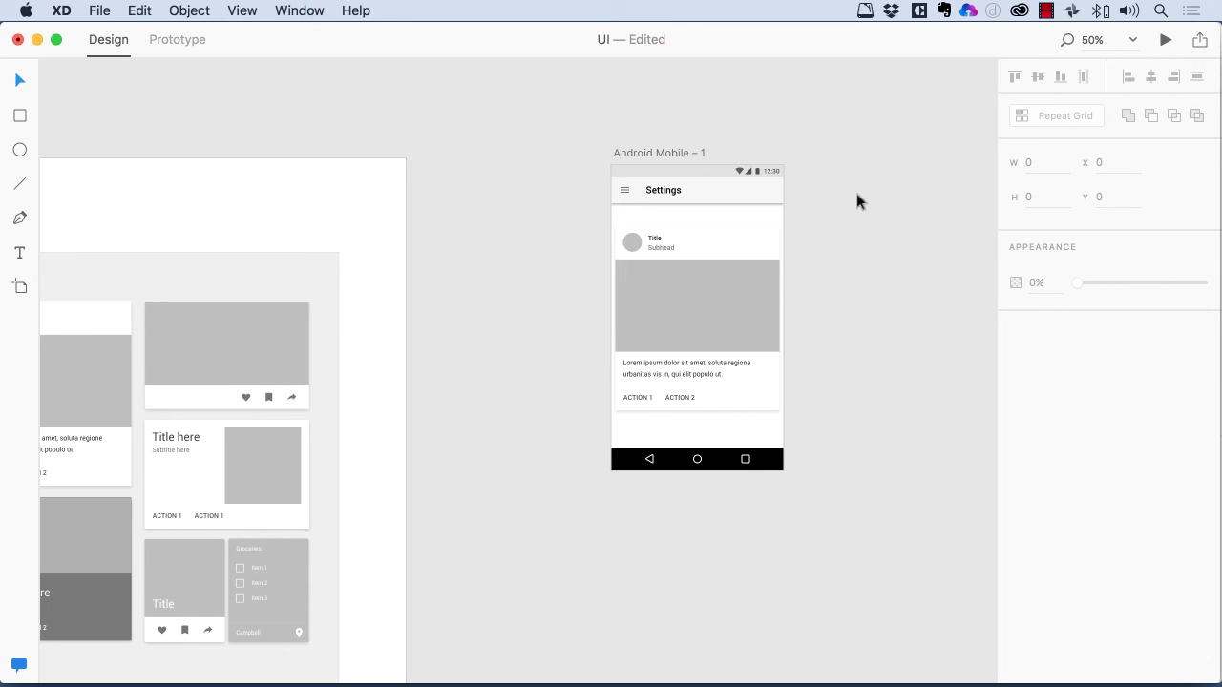
Step: Fill the Android Mobile status bar with blue
{"action": "double_click", "coordinate": [682, 175]}
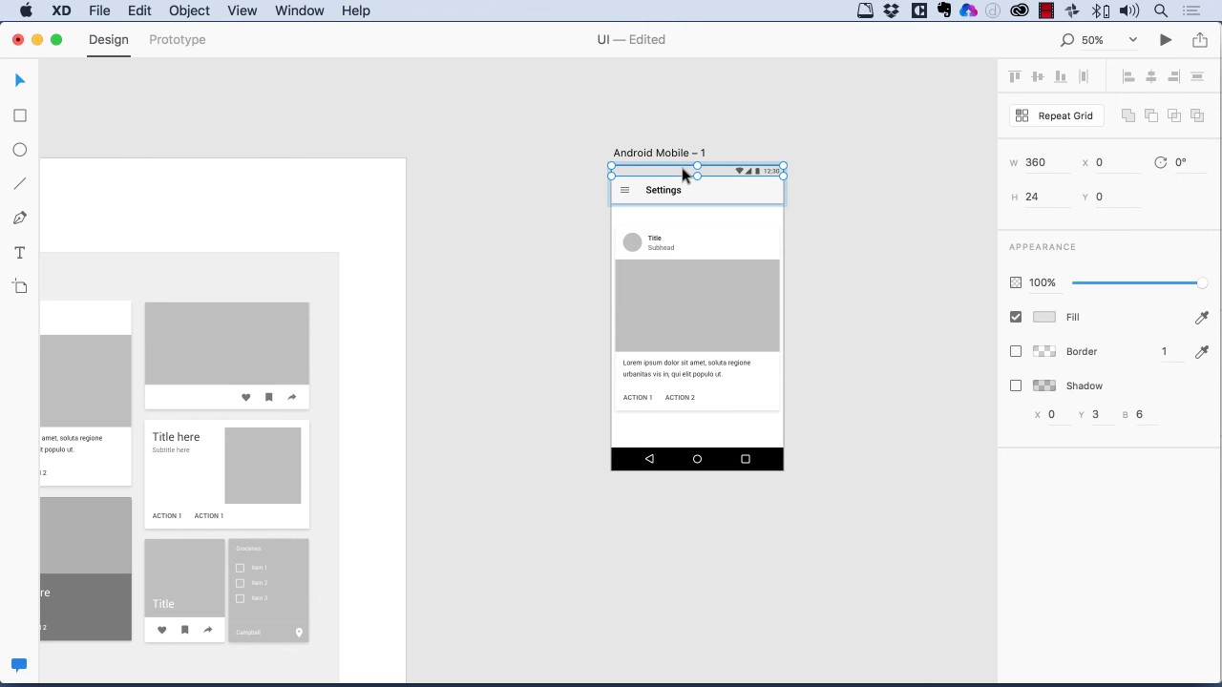
{"action": "left_click", "coordinate": [1045, 317]}
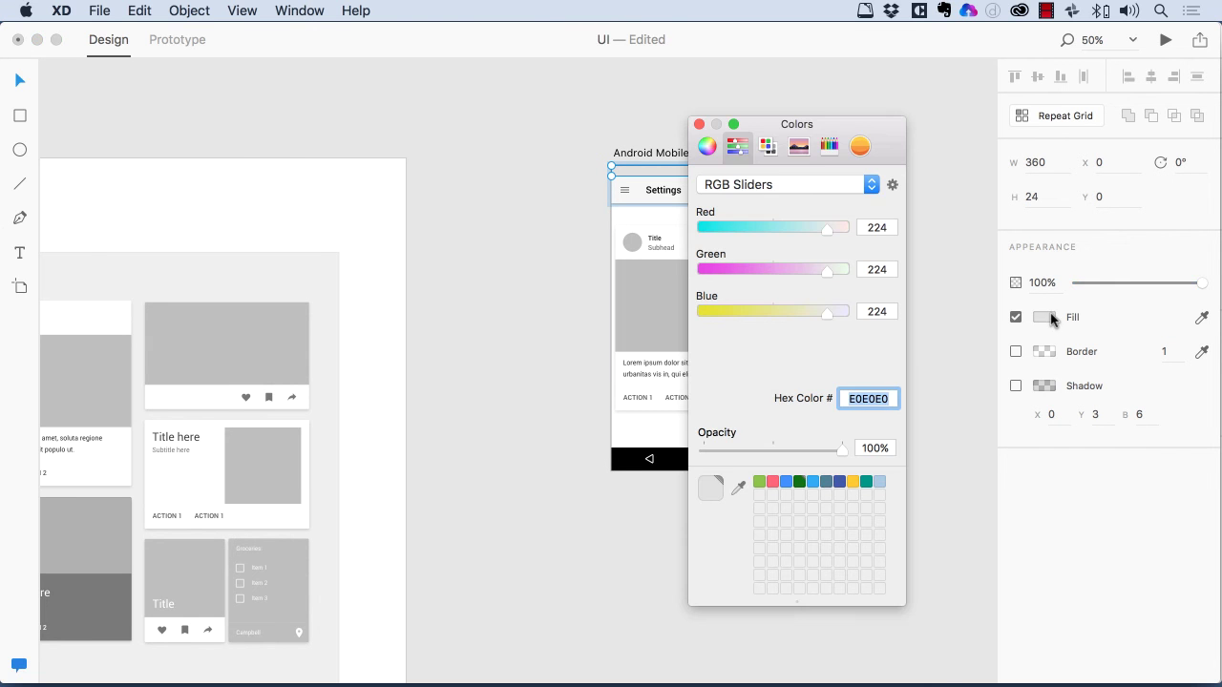
{"action": "left_click", "coordinate": [787, 482]}
{"action": "key", "text": "Escape"}
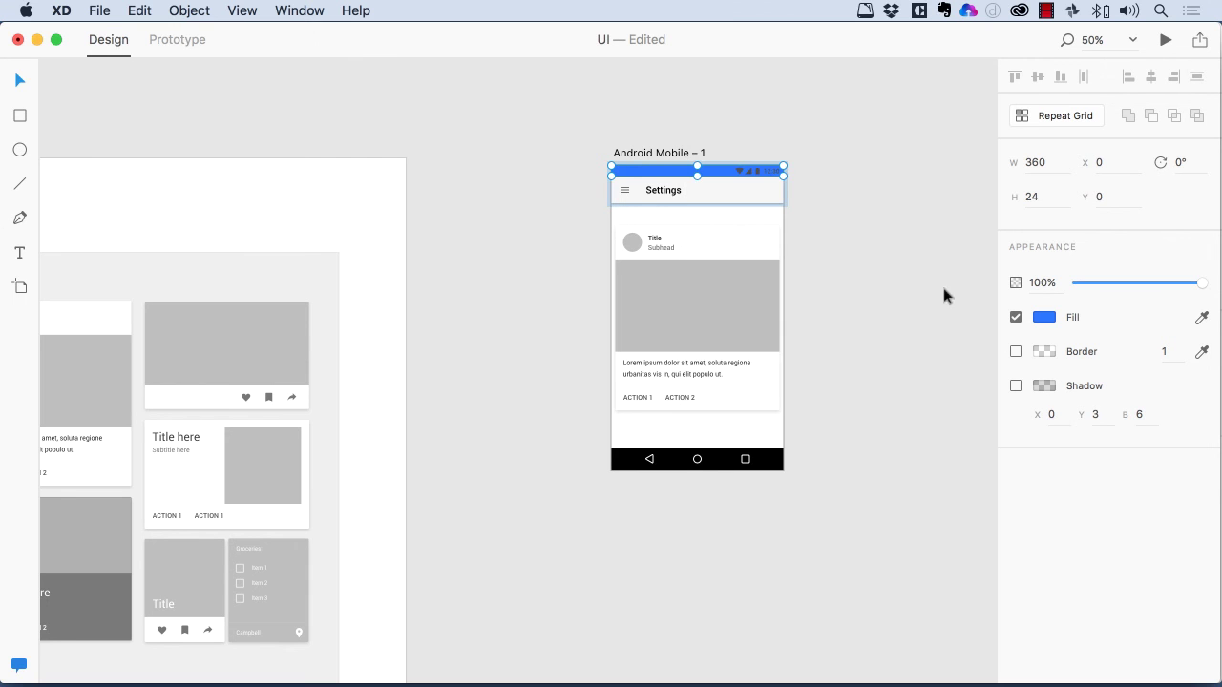
Step: Fill the Settings app bar with light blue
{"action": "left_click", "coordinate": [765, 196]}
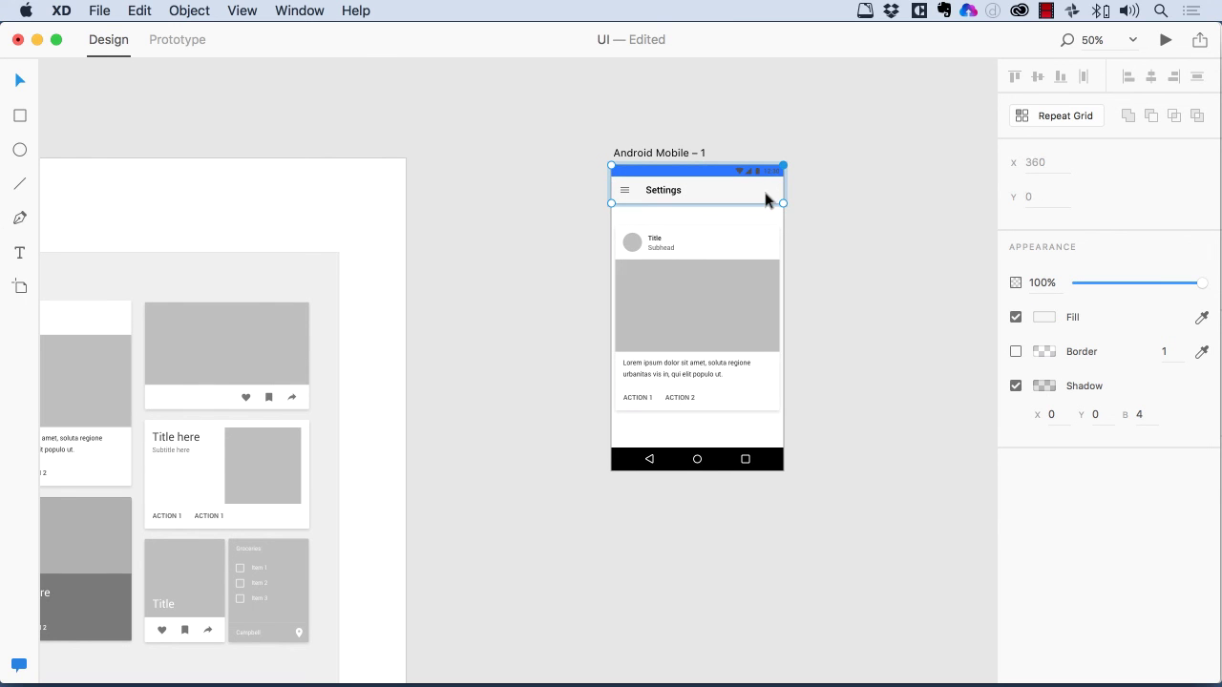
{"action": "left_click", "coordinate": [1042, 317]}
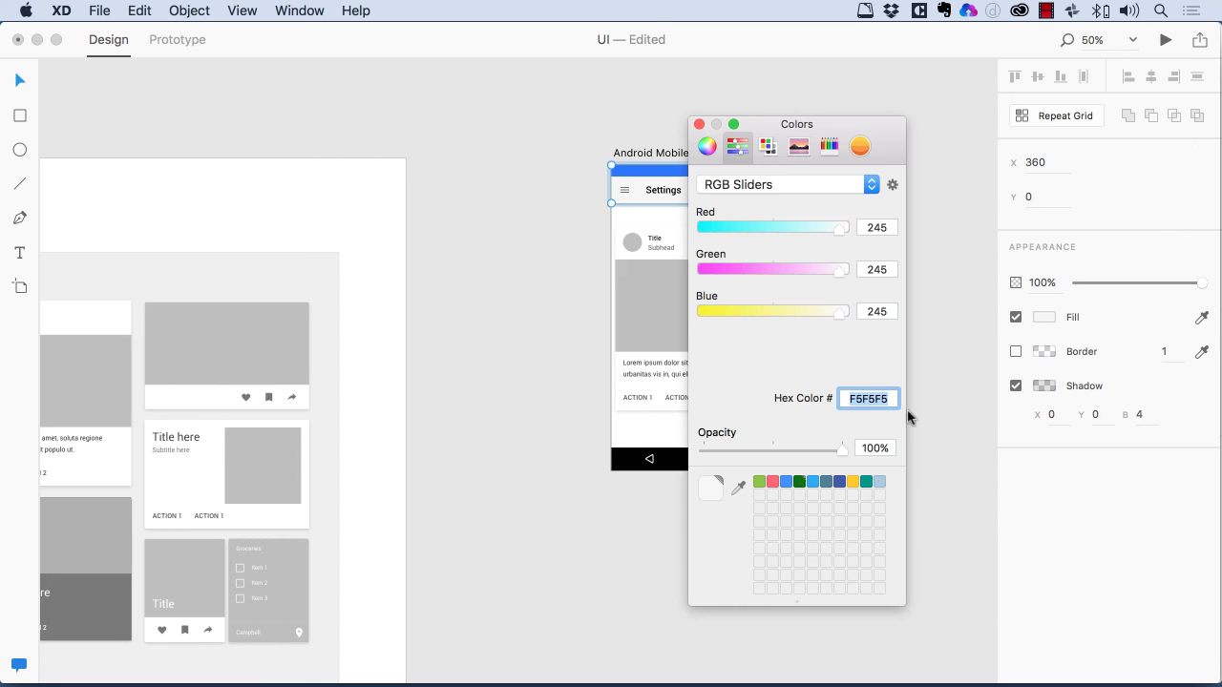
{"action": "left_click", "coordinate": [881, 483]}
{"action": "left_click", "coordinate": [950, 435]}
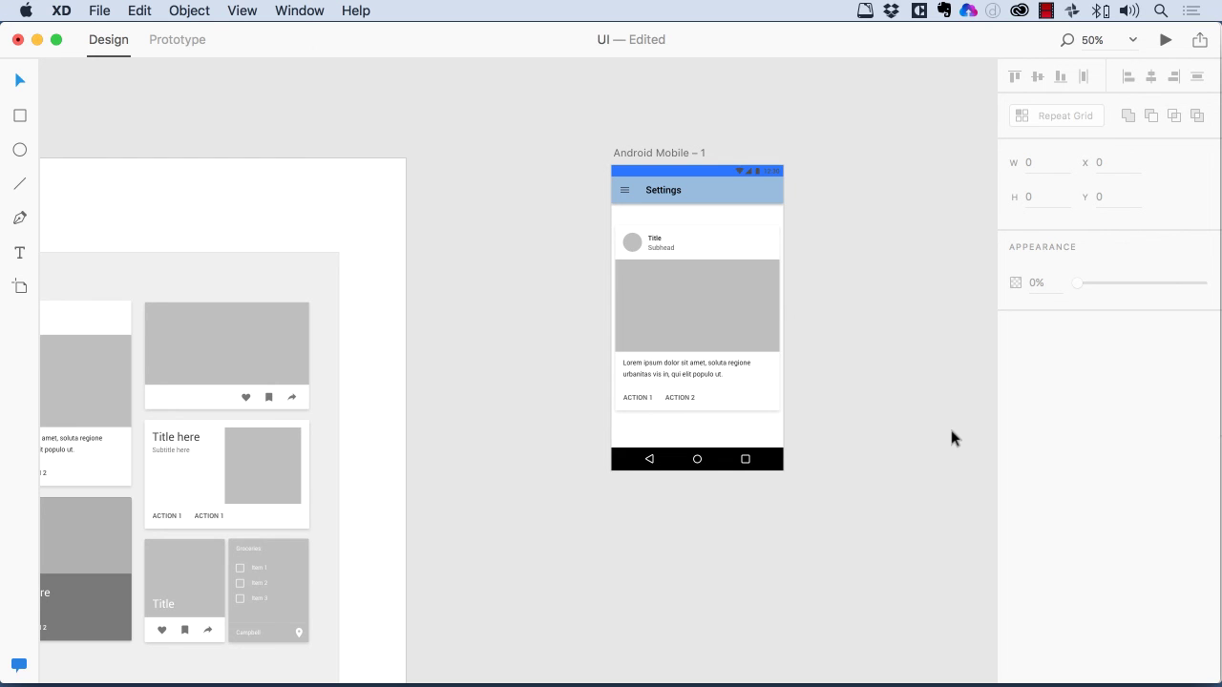
Step: Zoom out to 25% and frame the UI Stuff and Android Mobile artboards together
{"action": "scroll", "coordinate": [556, 574], "scroll_direction": "left", "scroll_amount": 10}
{"action": "scroll", "coordinate": [556, 574], "scroll_direction": "down", "scroll_amount": 4}
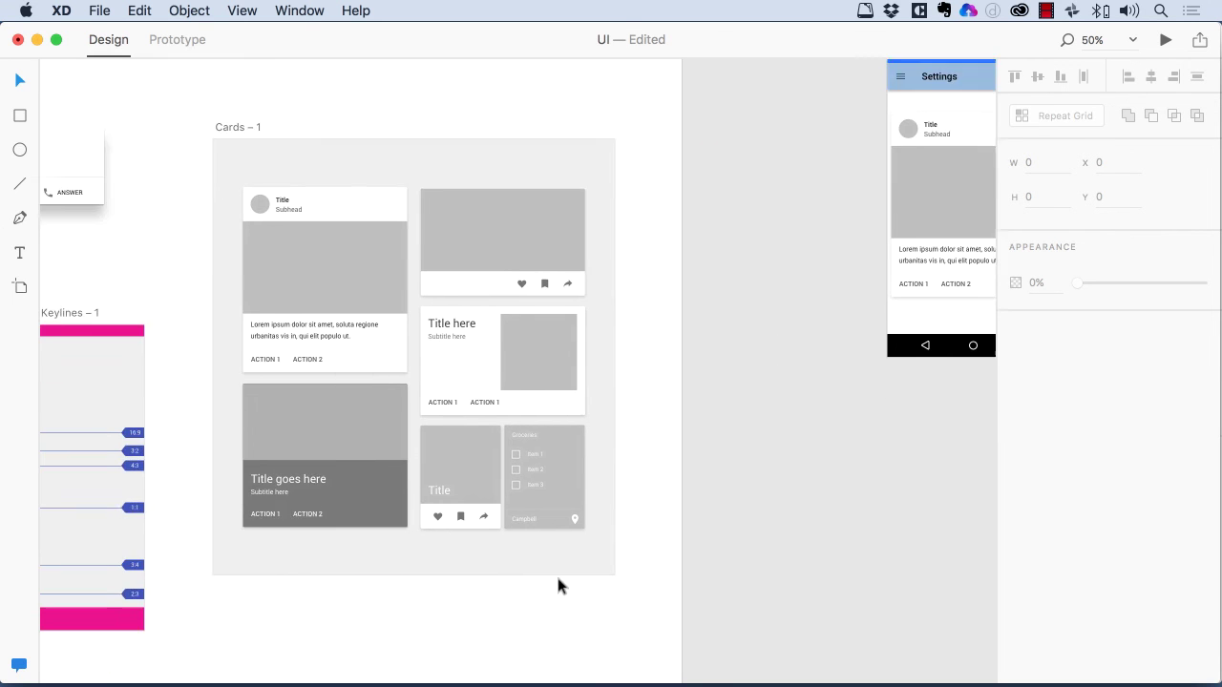
{"action": "scroll", "coordinate": [559, 585], "scroll_direction": "left", "scroll_amount": 2}
{"action": "scroll", "coordinate": [559, 585], "scroll_direction": "left", "scroll_amount": 1}
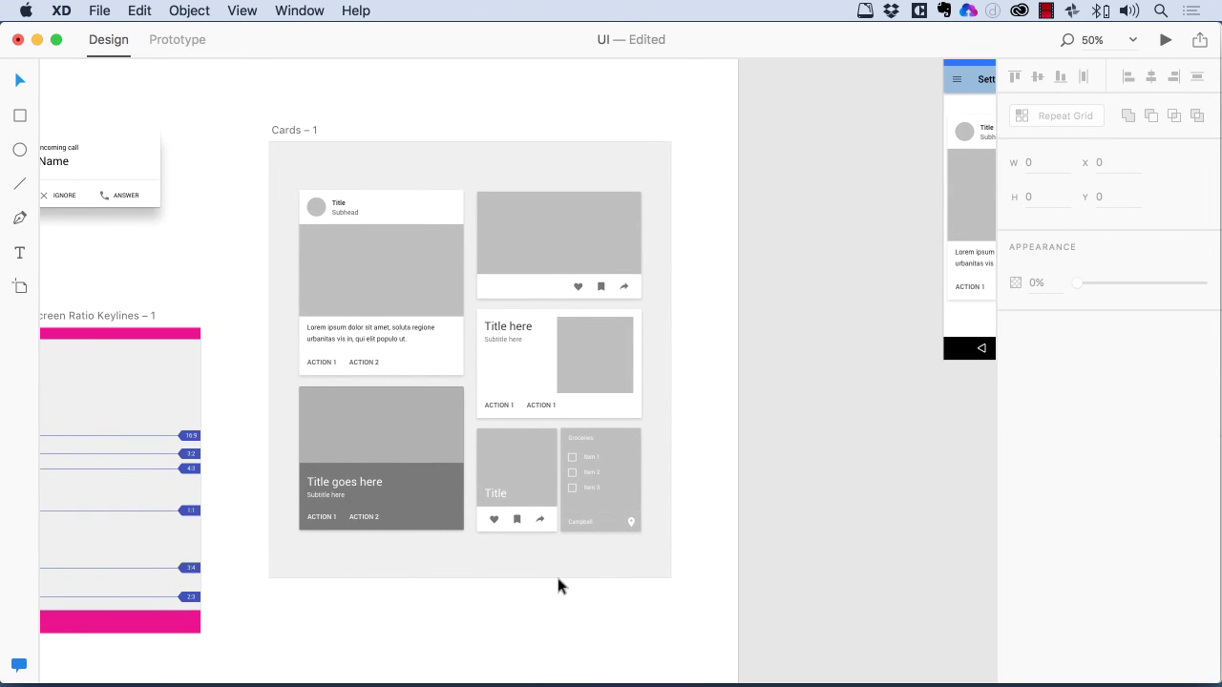
{"action": "key", "text": "super+minus"}
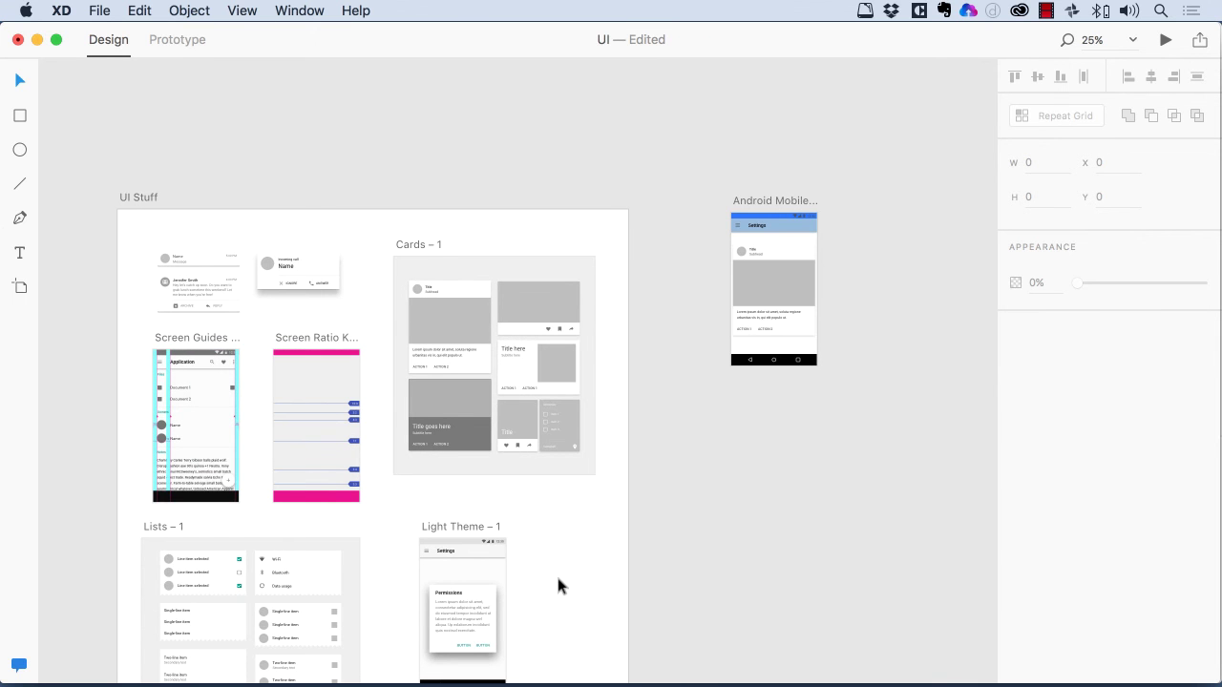
{"action": "scroll", "coordinate": [677, 579], "scroll_direction": "down", "scroll_amount": 3}
{"action": "scroll", "coordinate": [677, 580], "scroll_direction": "down", "scroll_amount": 3}
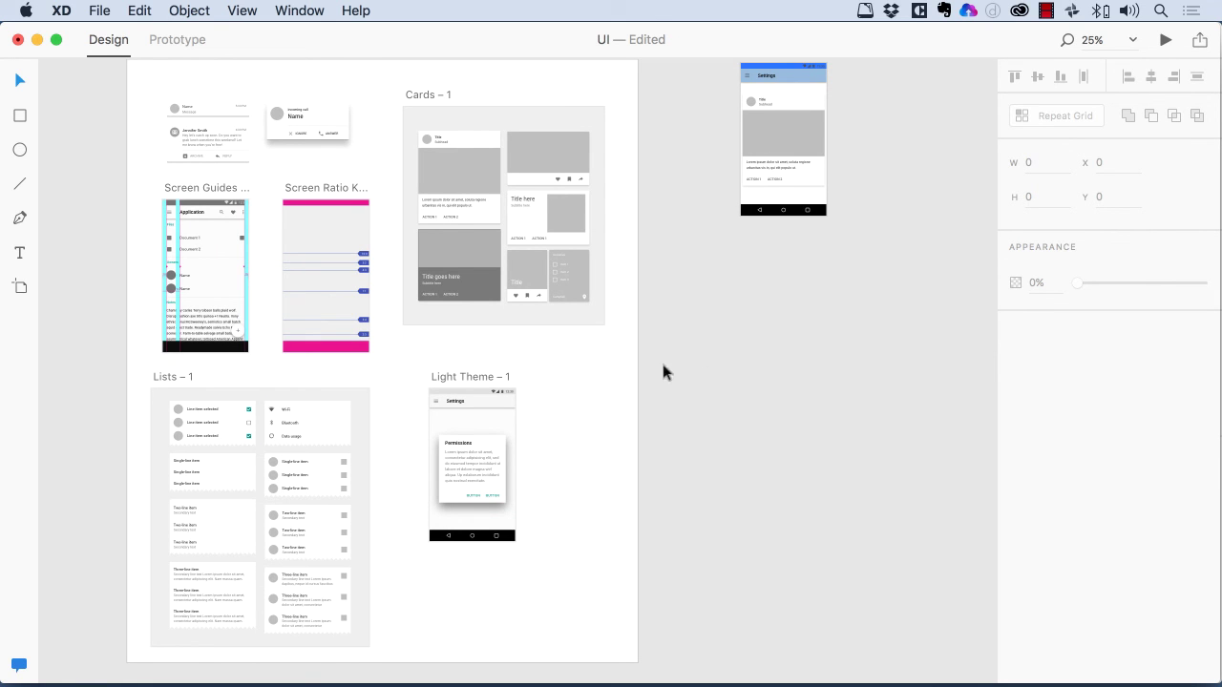
{"action": "scroll", "coordinate": [571, 389], "scroll_direction": "up", "scroll_amount": 2}
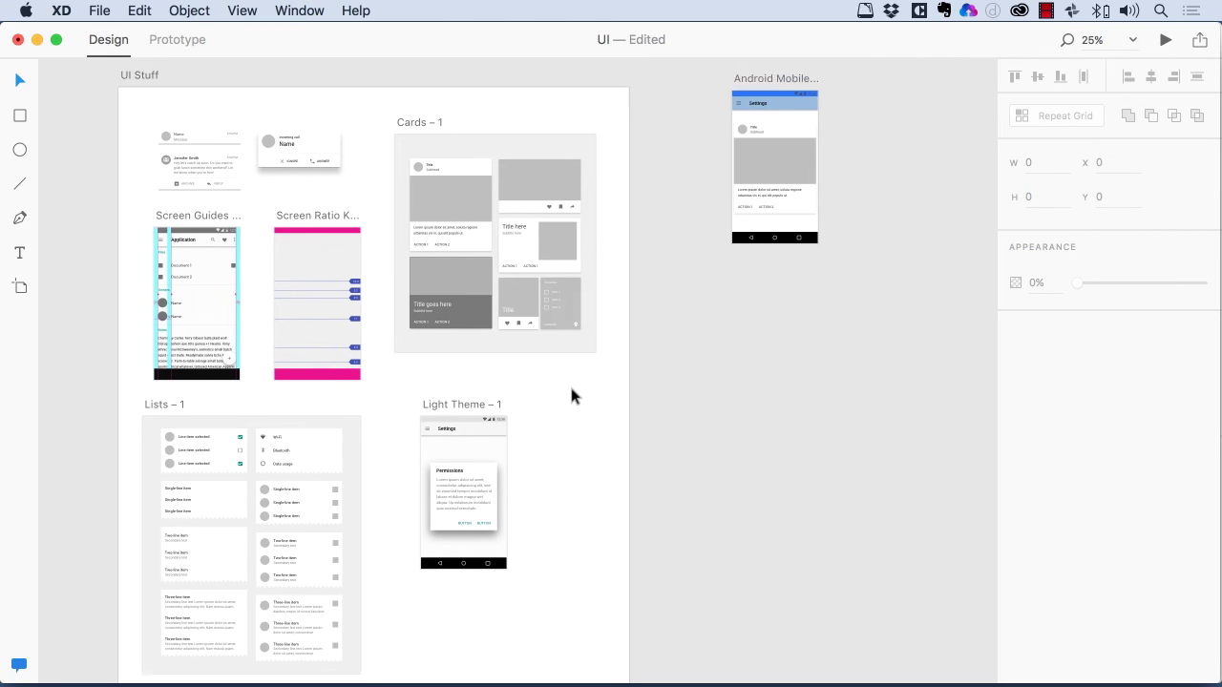